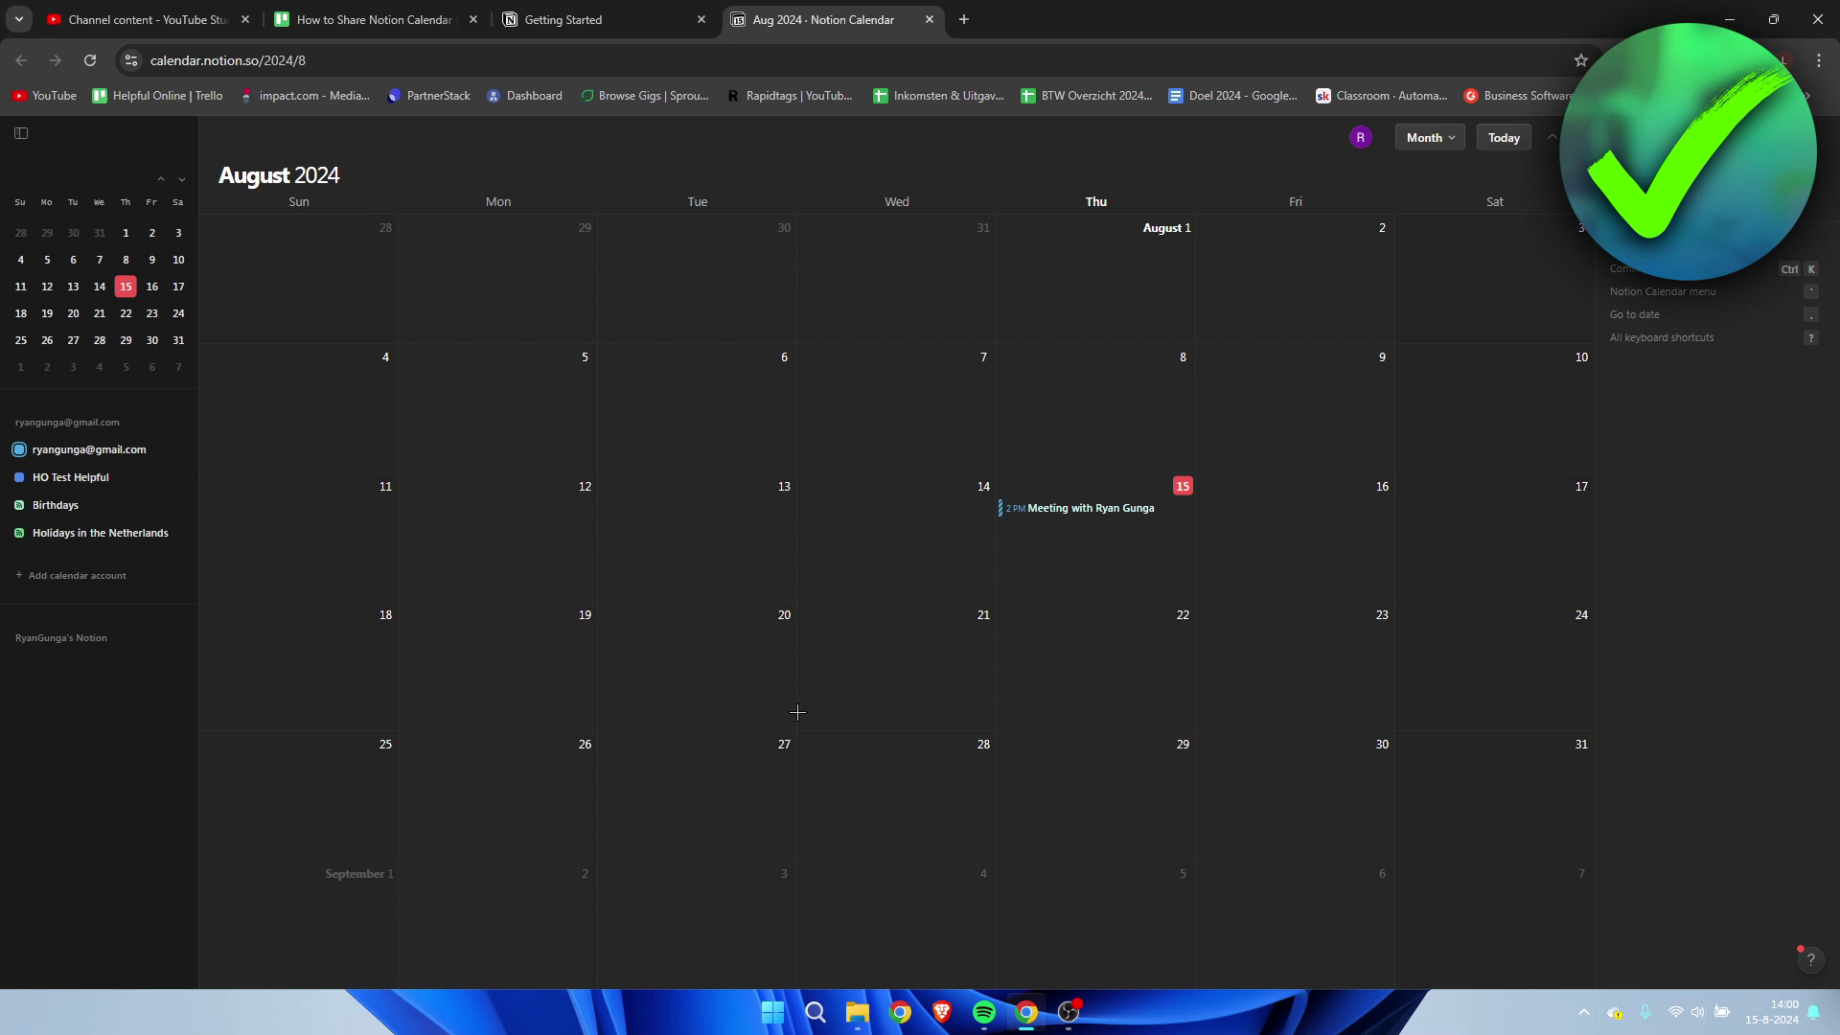
# Step: Open 'Invite to Notion Calendar...' by searching 'invi' in the Ctrl+K command menu
pyautogui.hotkey('ctrl', 'k')
pyautogui.press('Down')
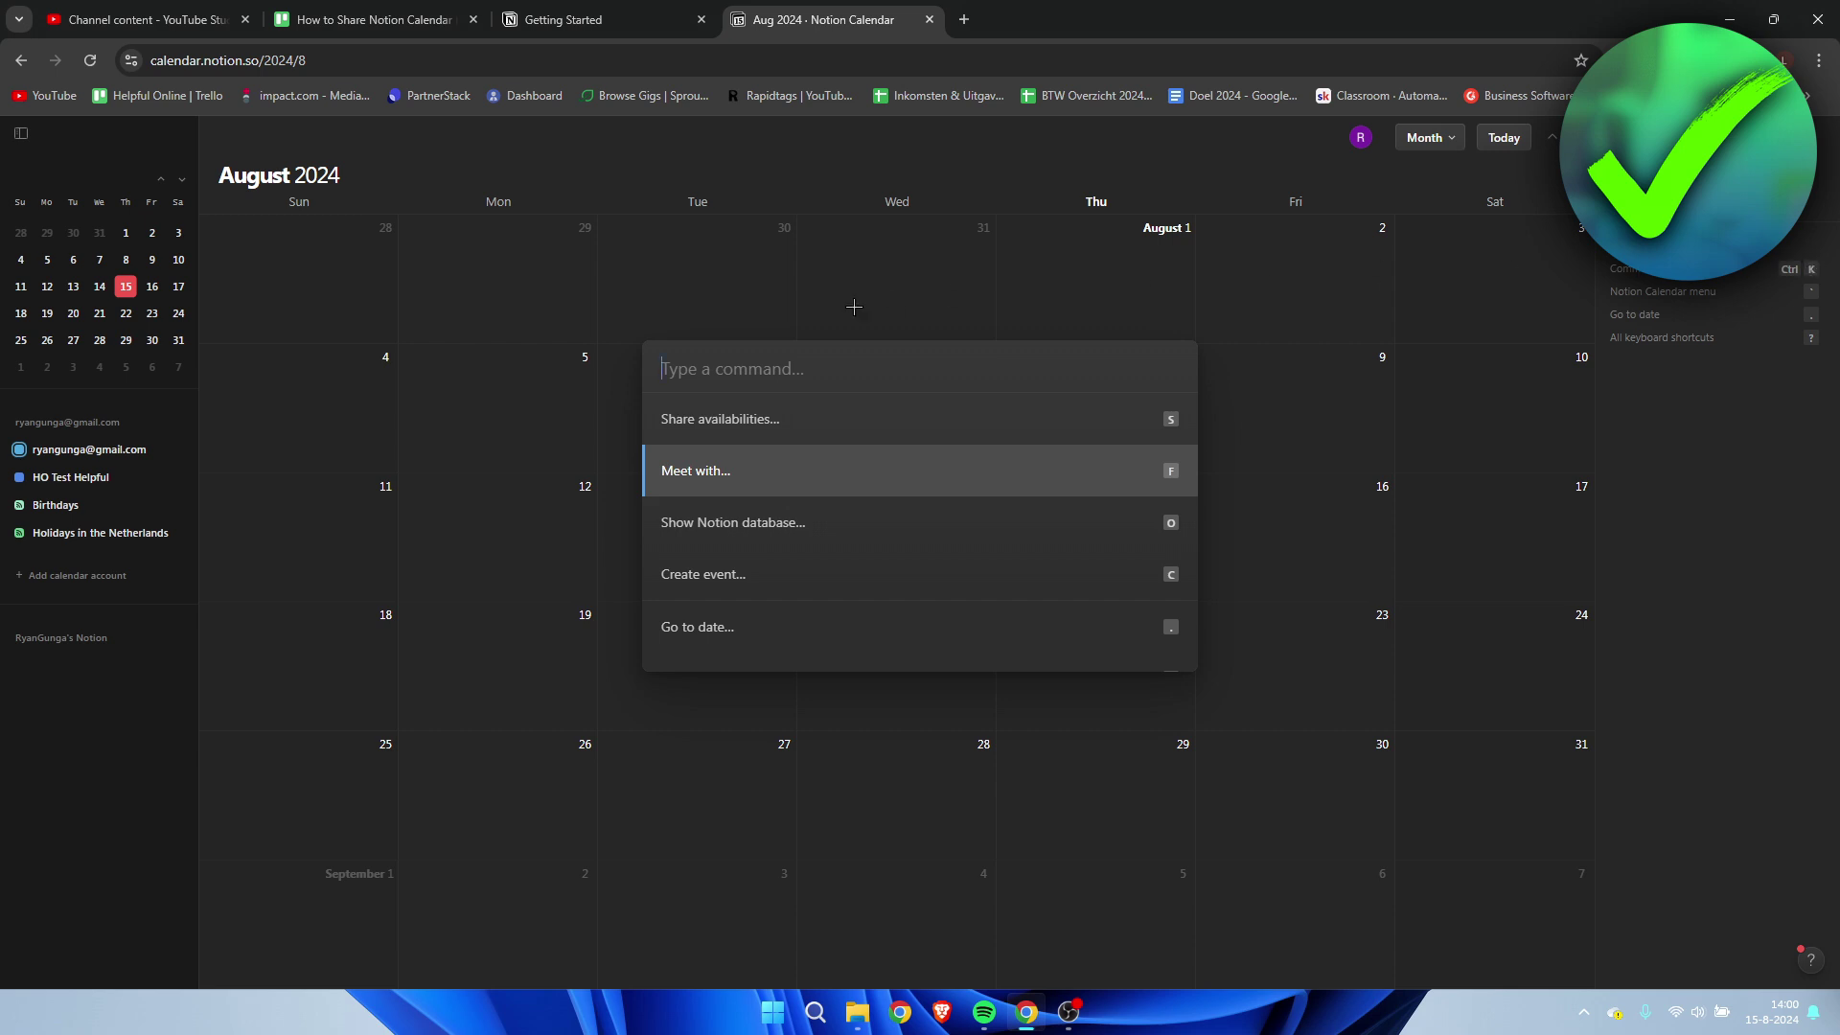
pyautogui.write('invi')
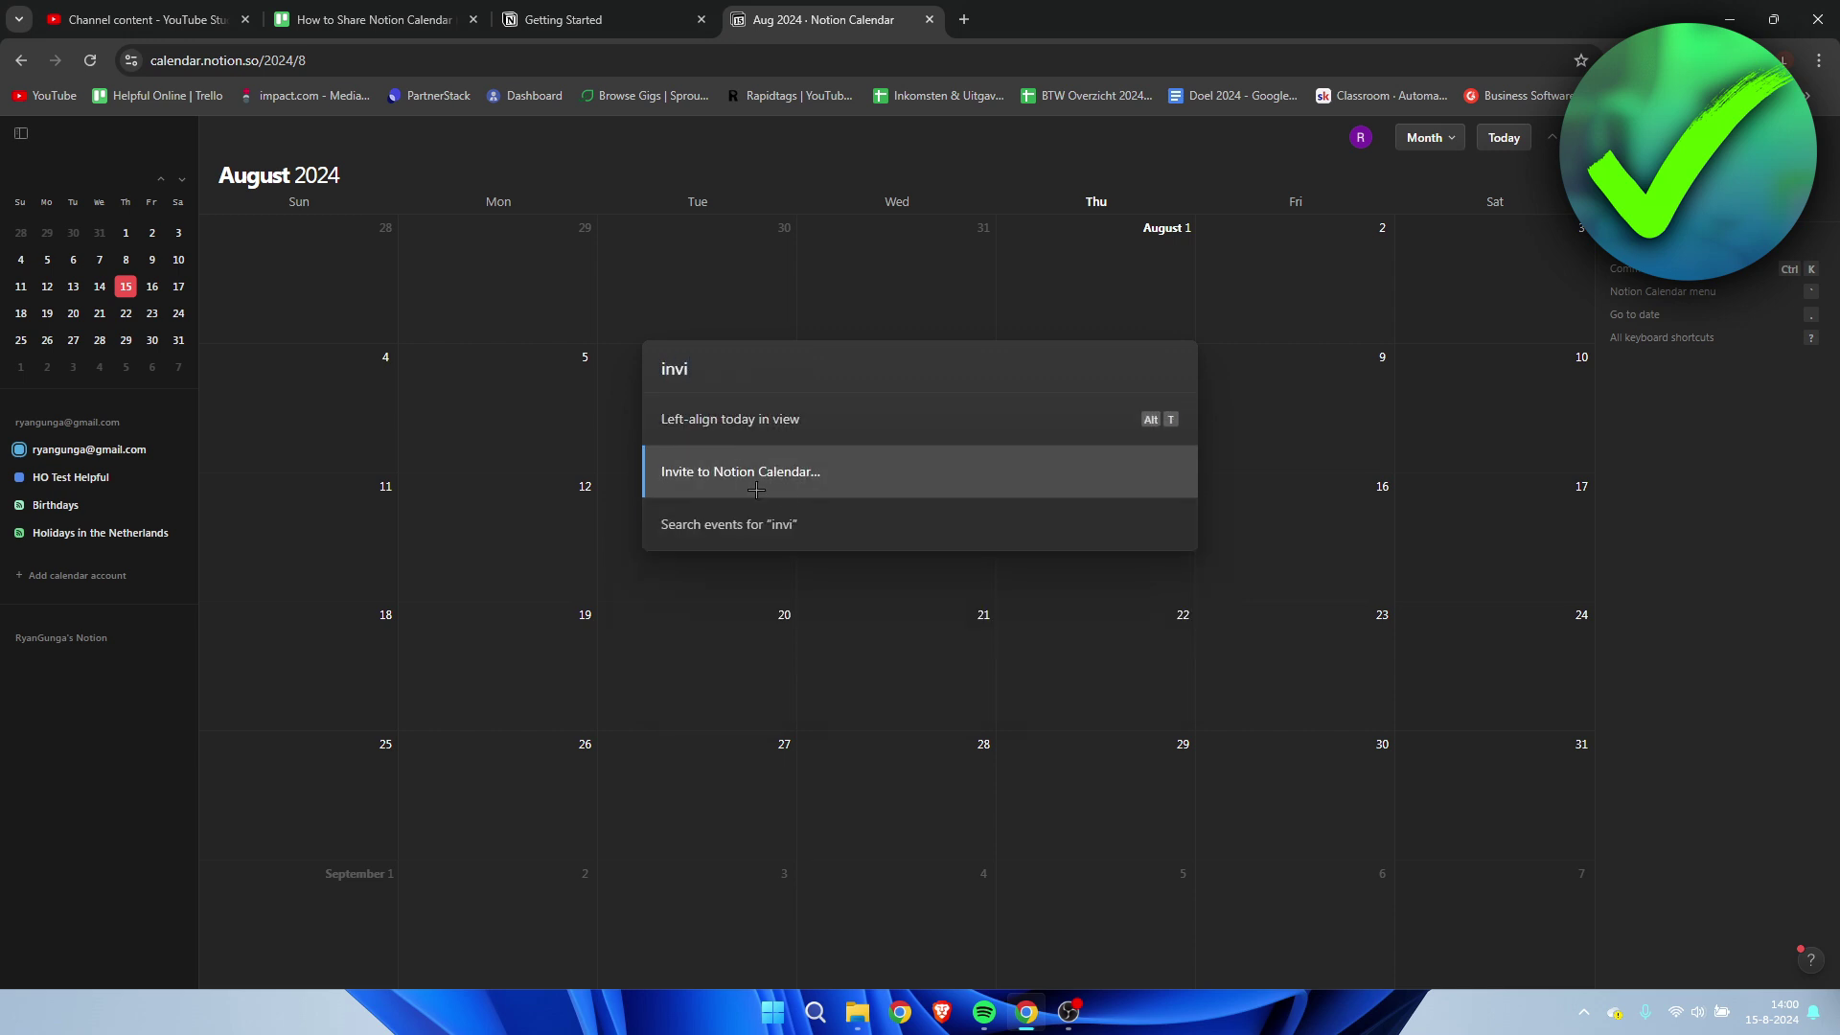
pyautogui.click(891, 472)
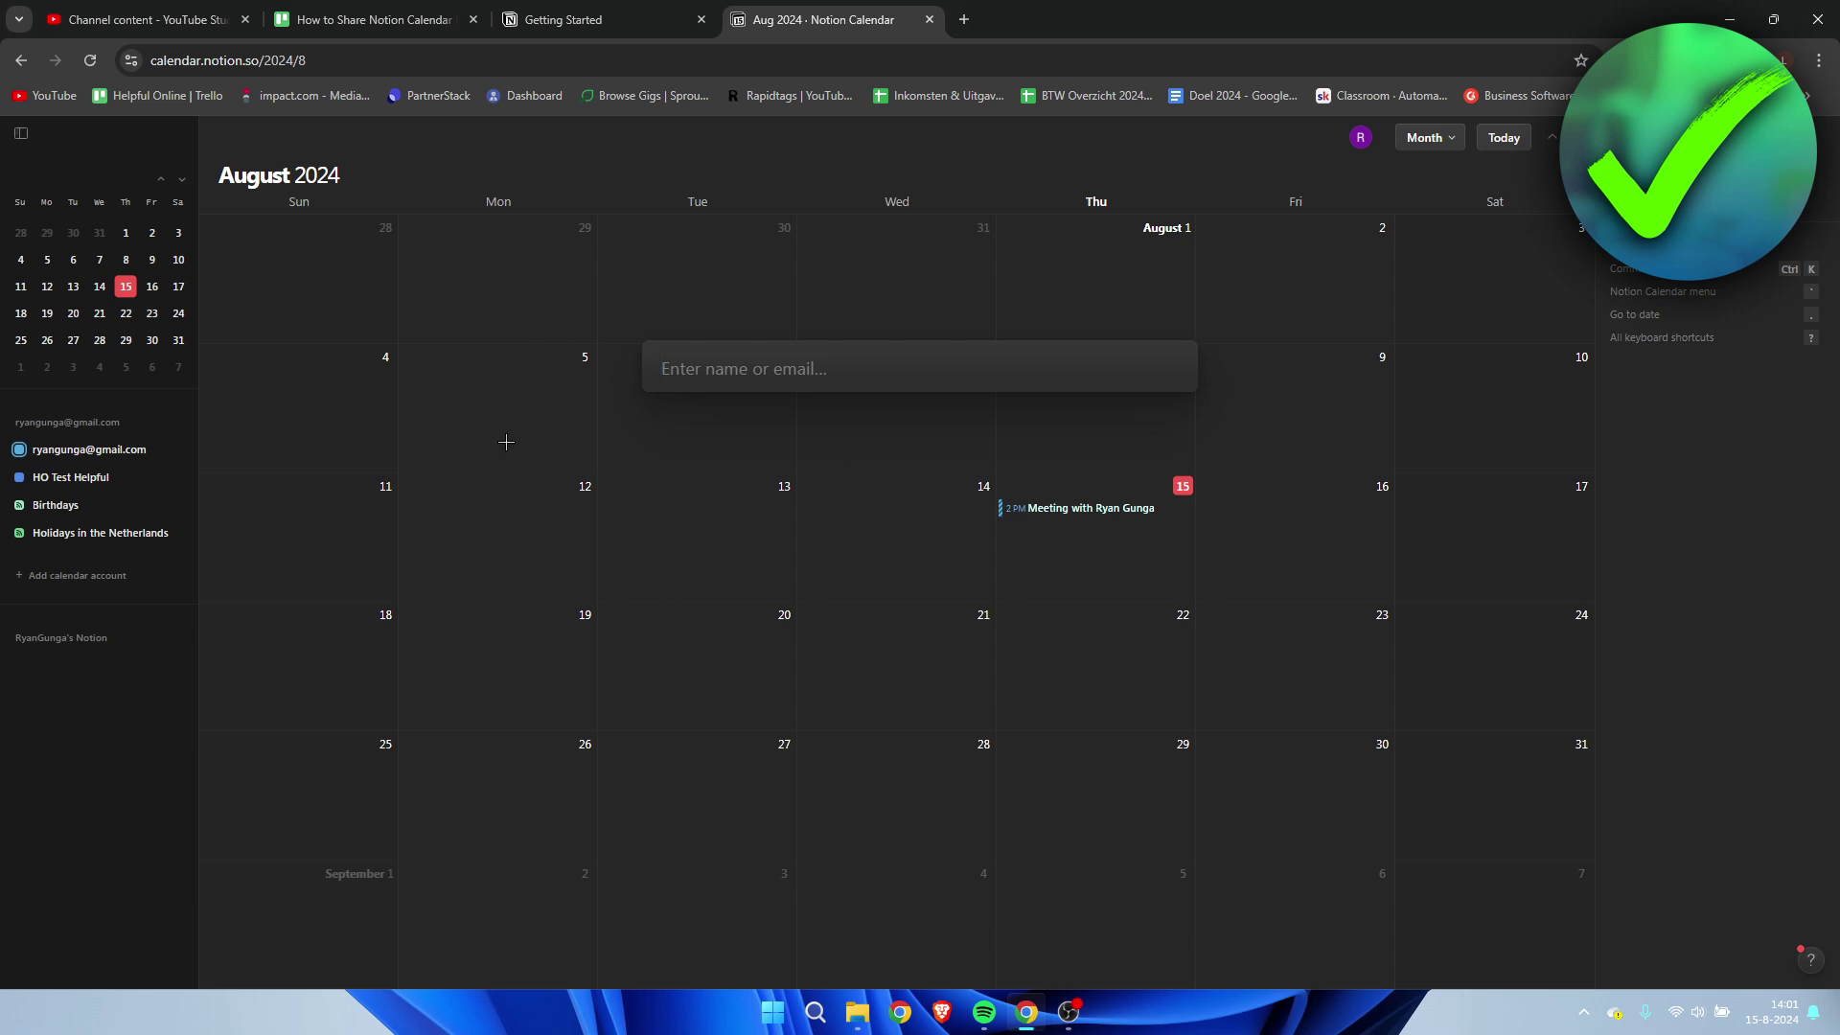
# Step: Dismiss the invite prompt, switch the calendar to Week view, and start Share availability
pyautogui.click(796, 161)
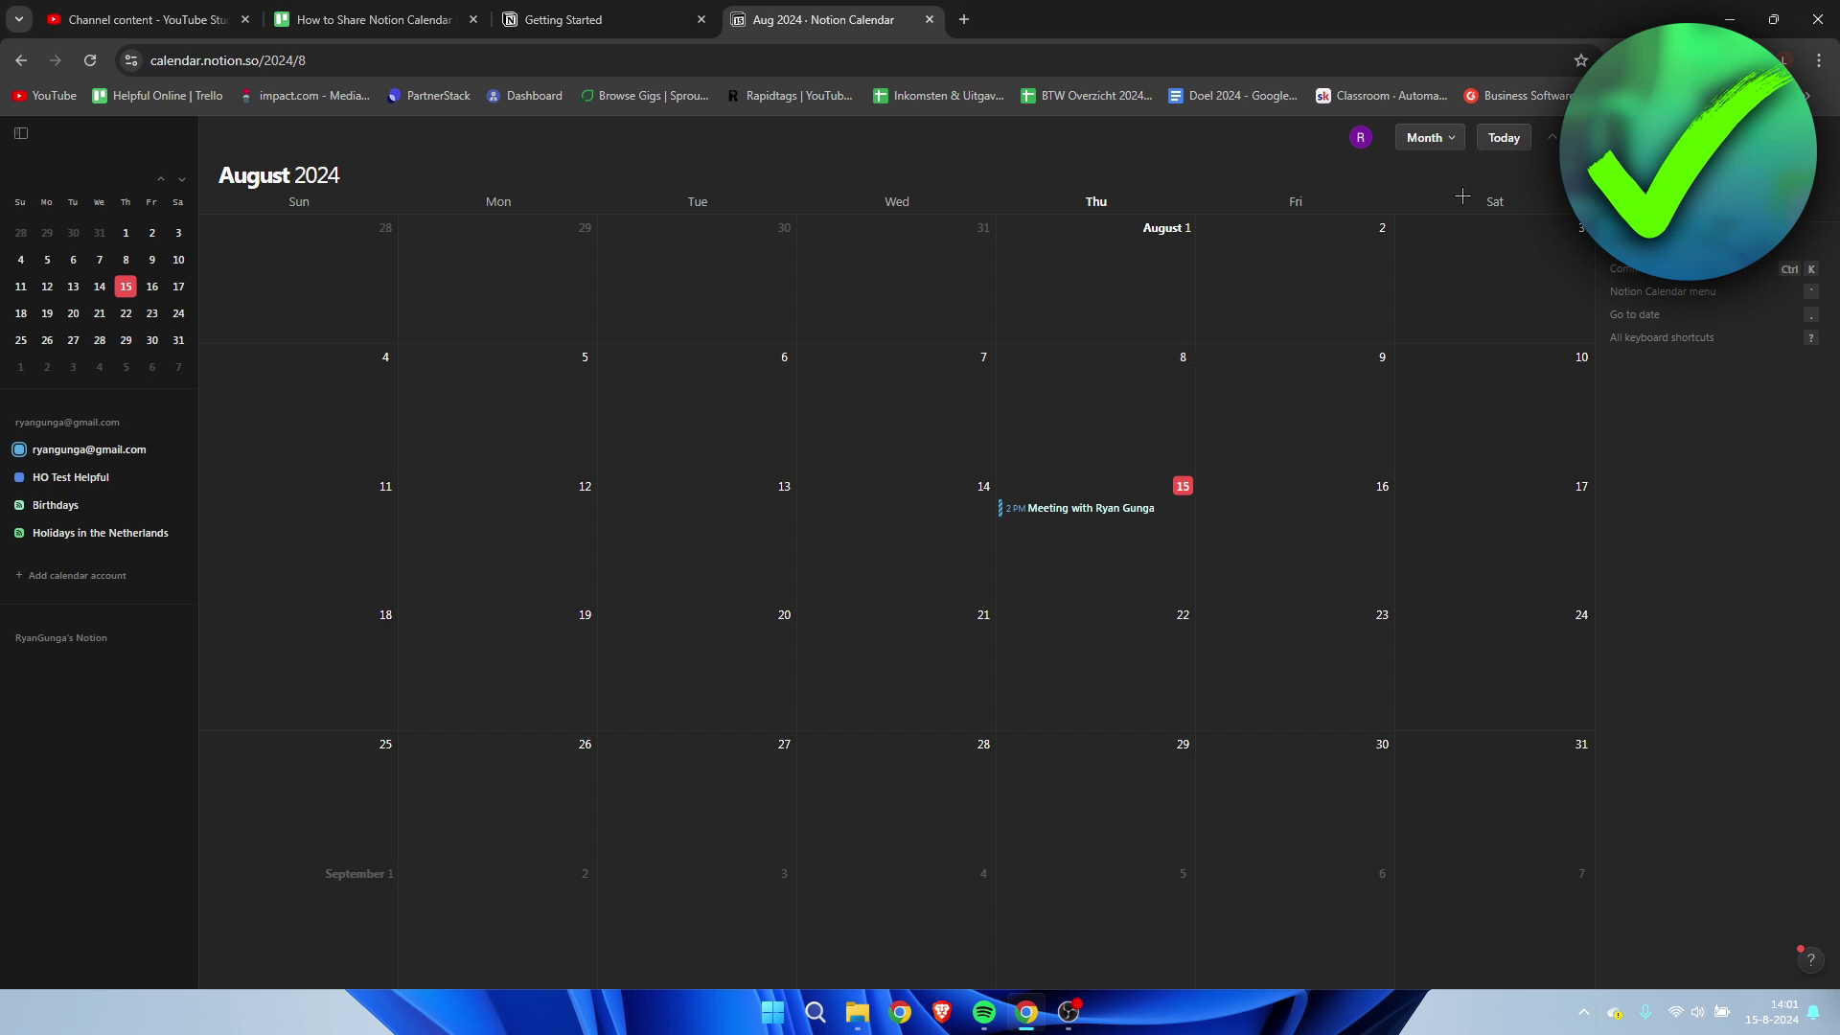
pyautogui.click(1443, 142)
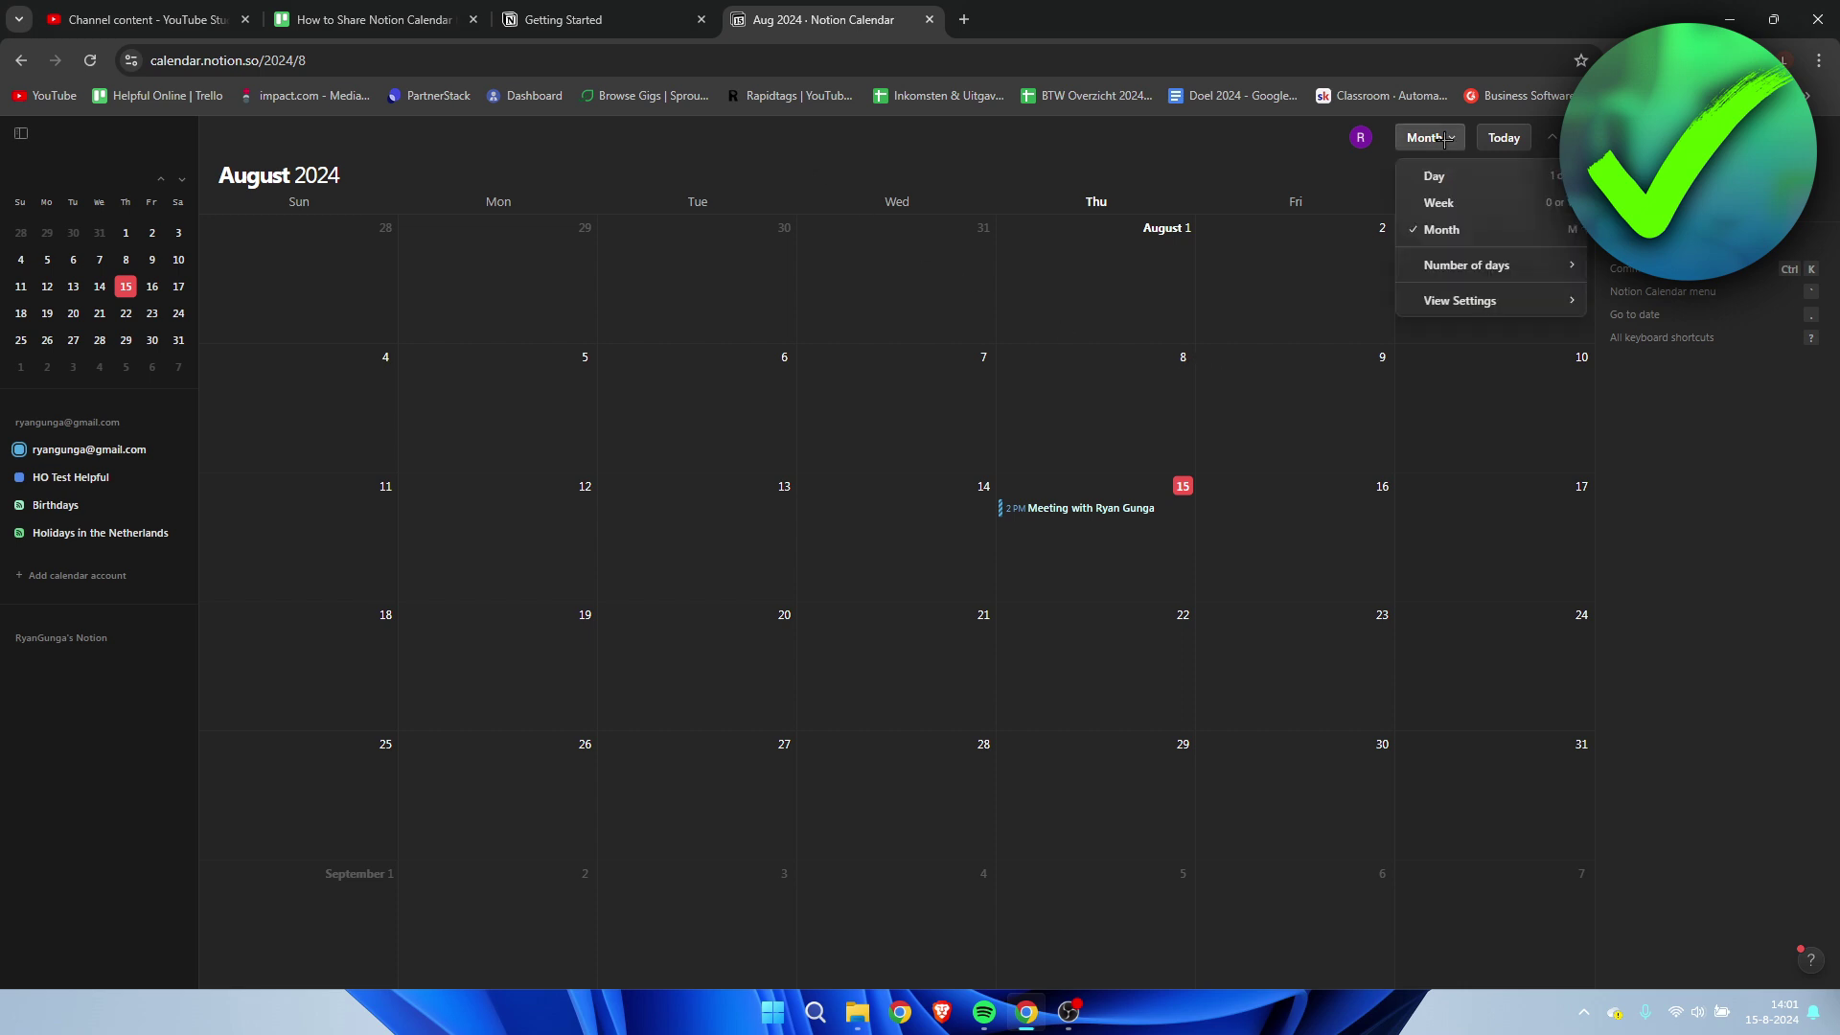
pyautogui.click(1526, 207)
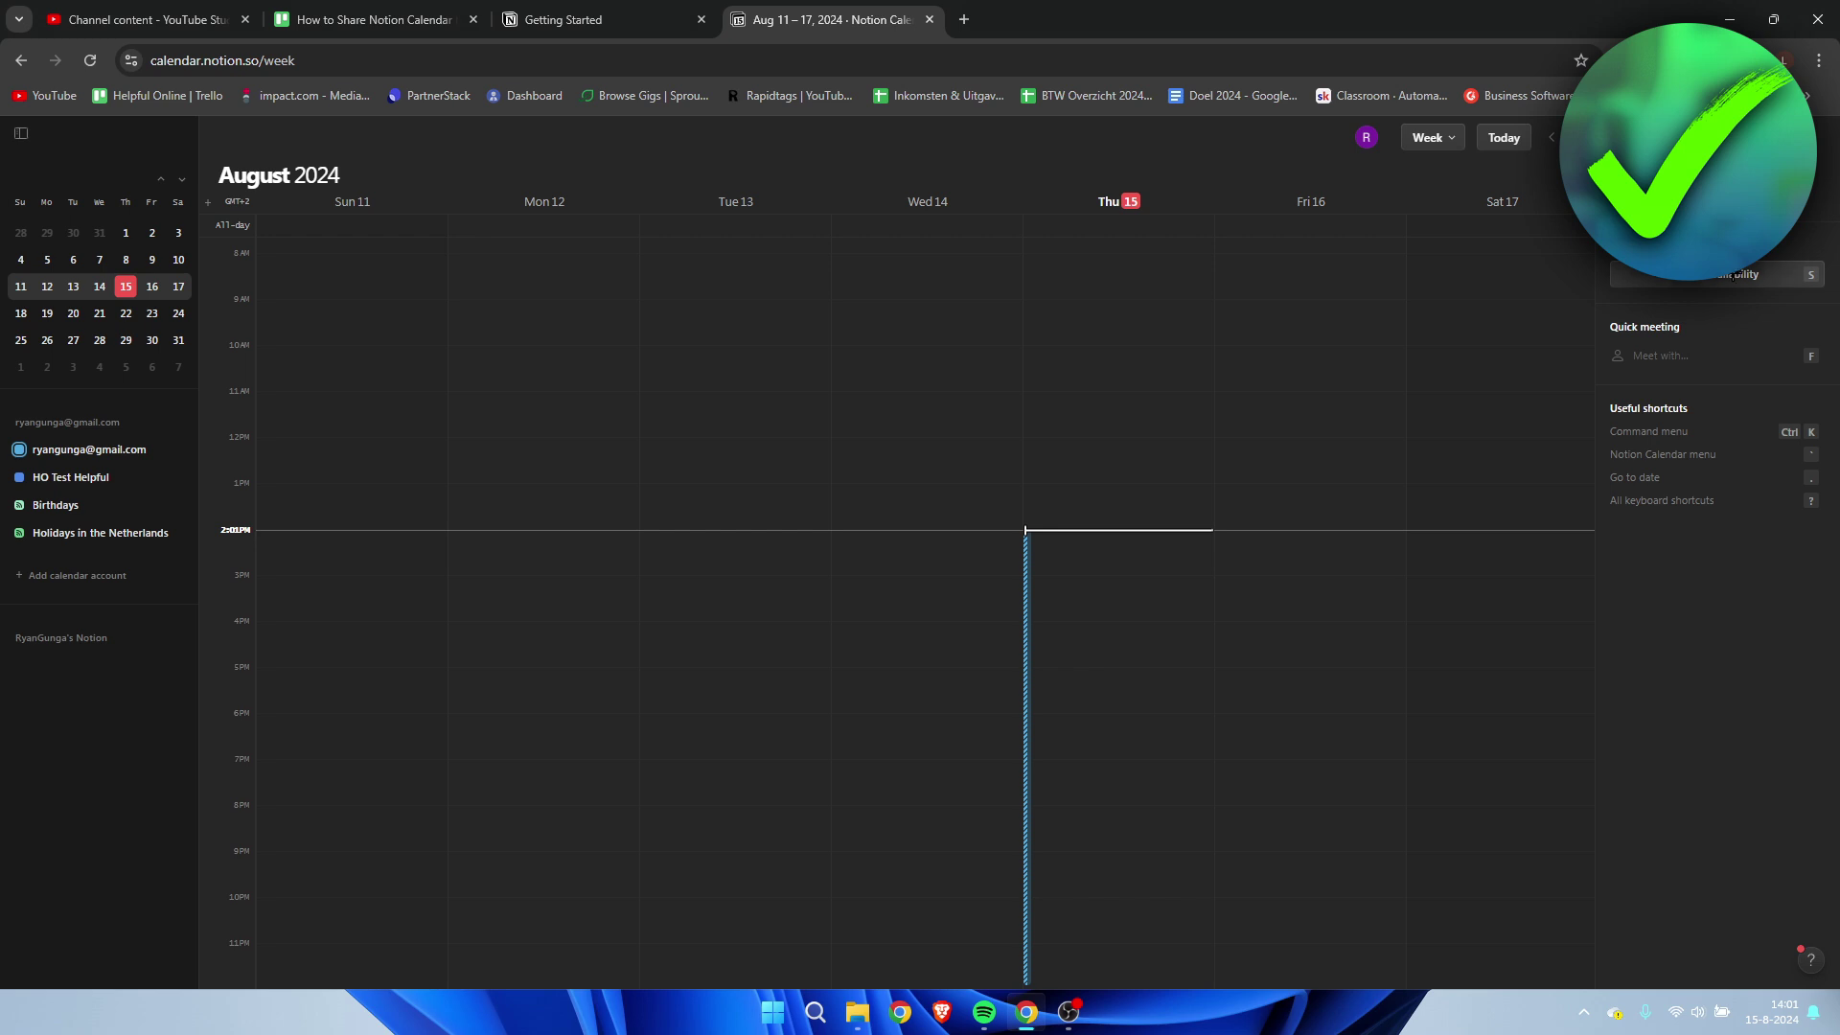
pyautogui.click(1735, 274)
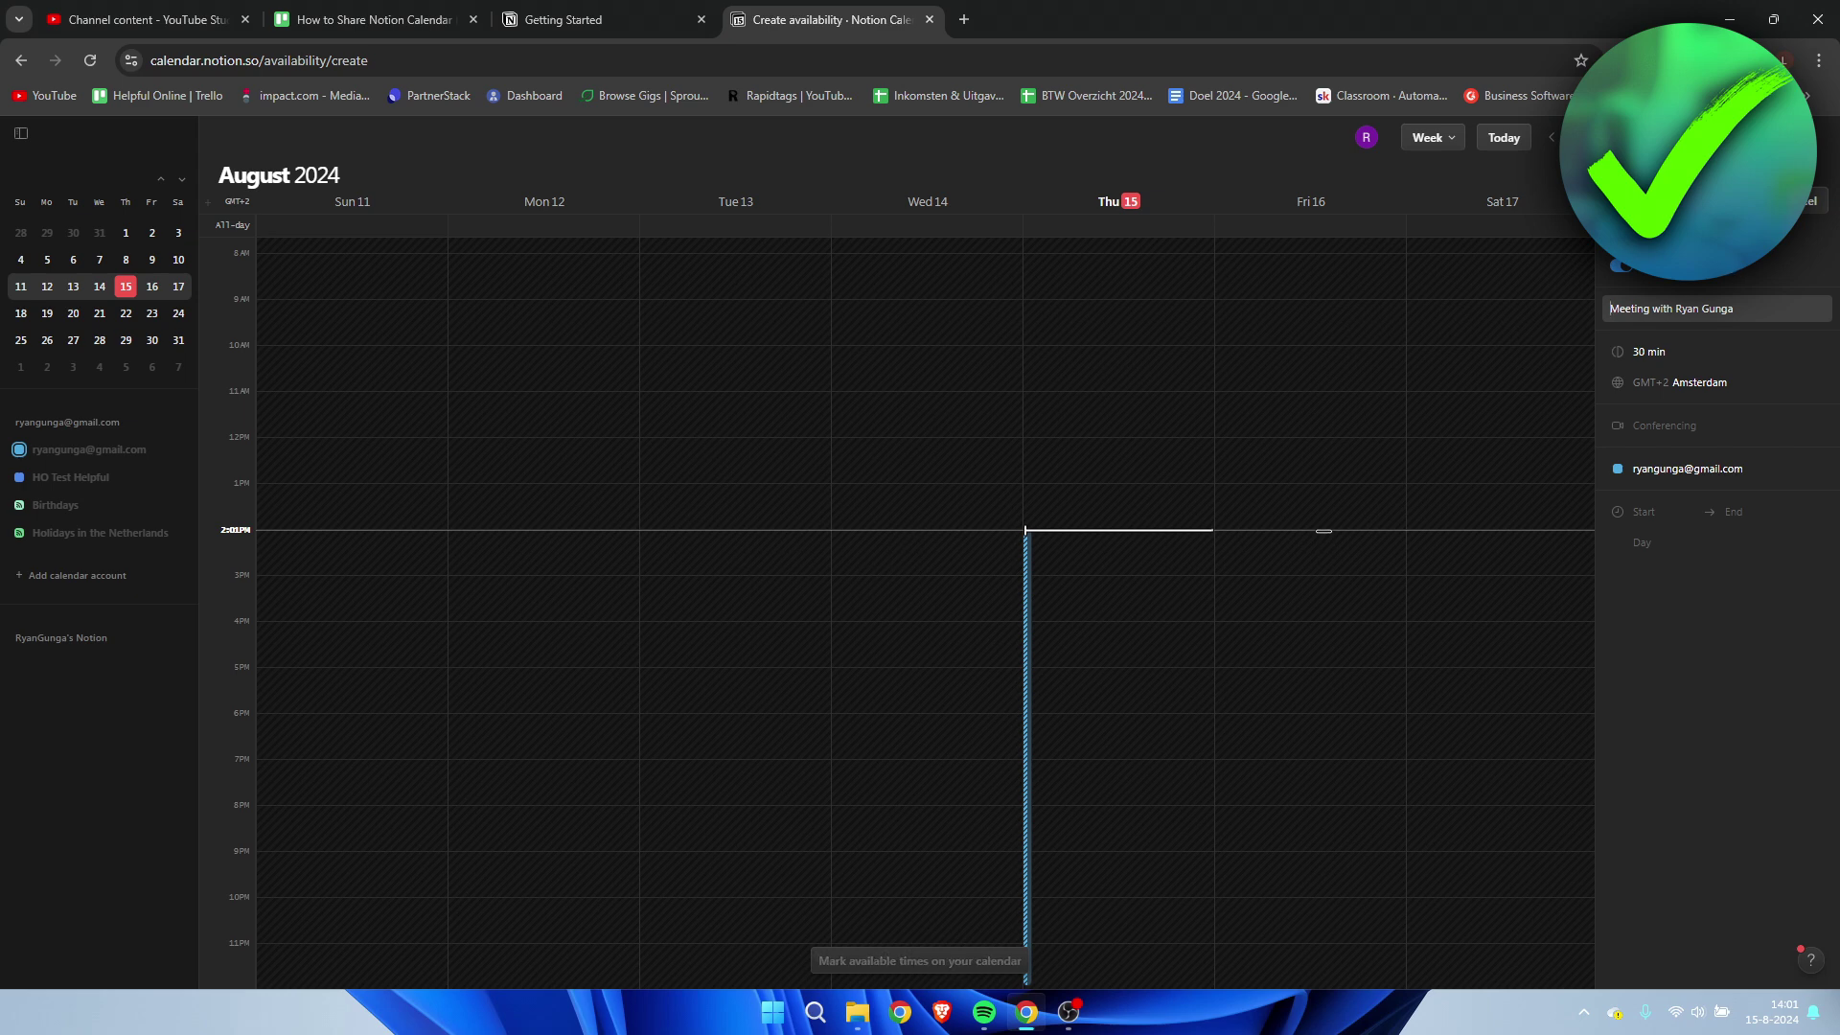
# Step: Mark Friday Aug 16 as available 6–7PM, 8–9PM and 10PM–12AM
pyautogui.click(1253, 721)
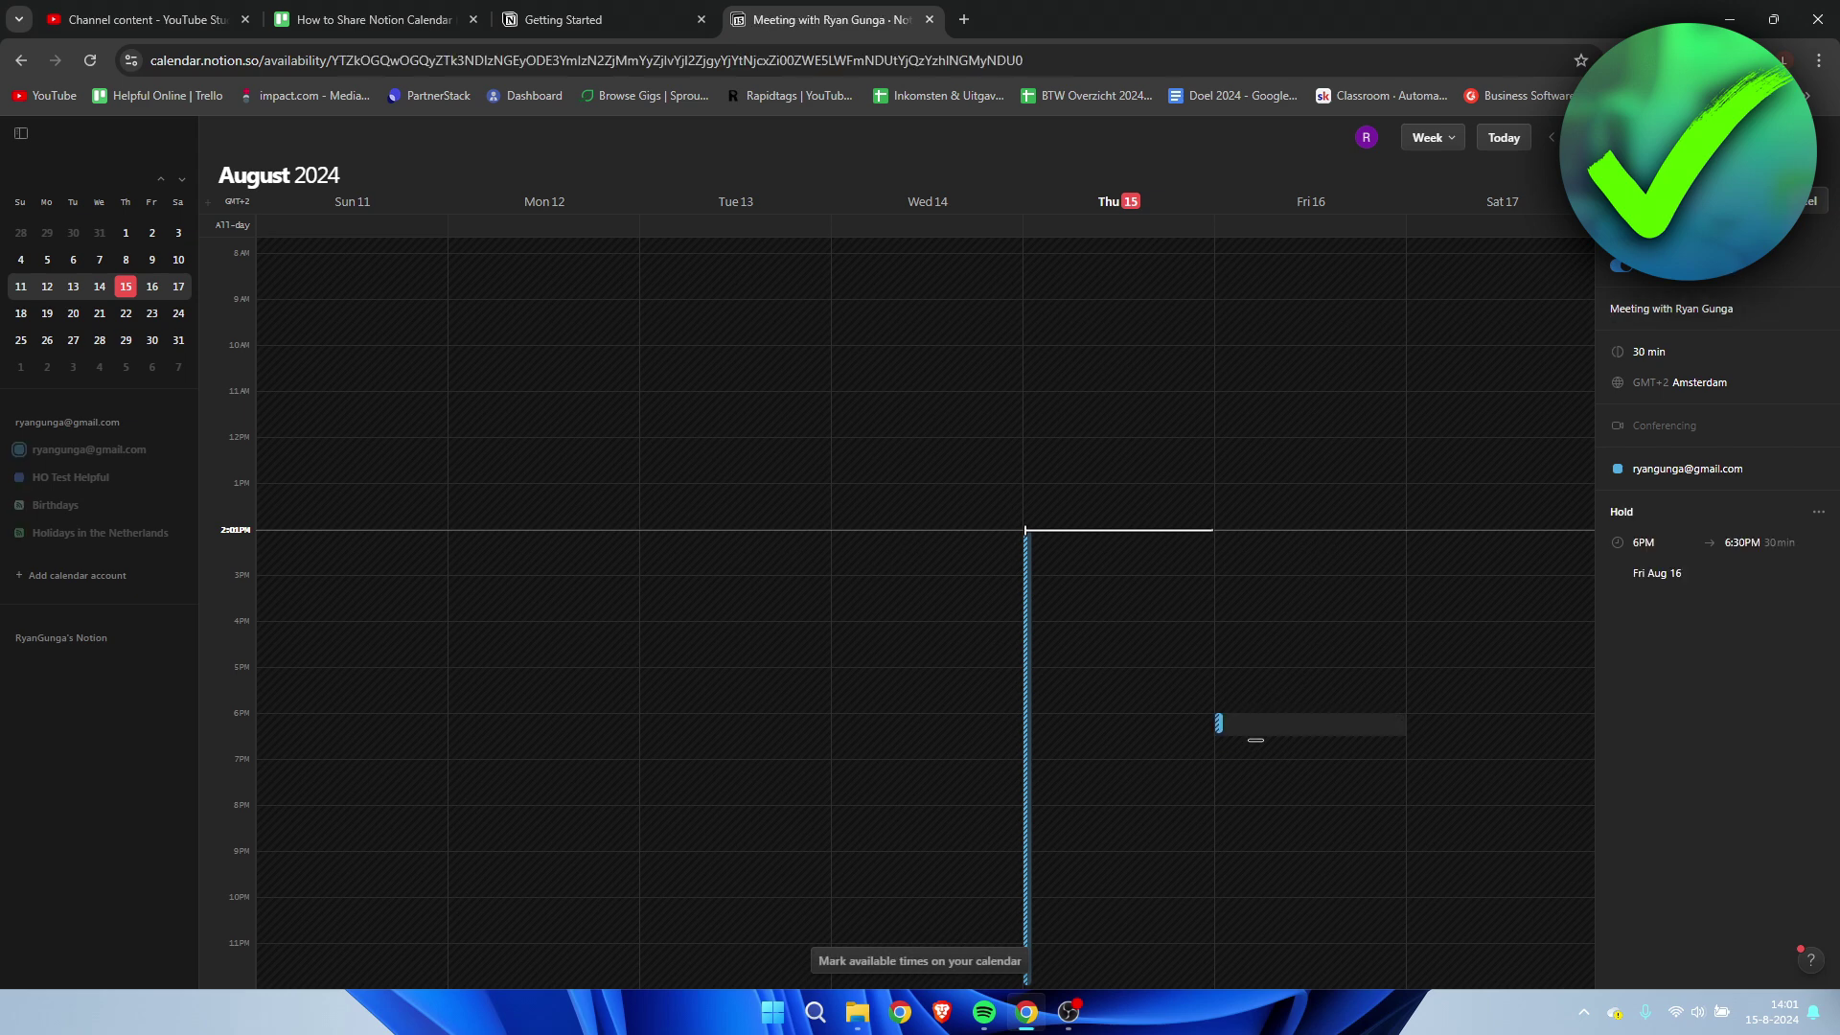
pyautogui.moveTo(1255, 739); pyautogui.dragTo(1255, 757)
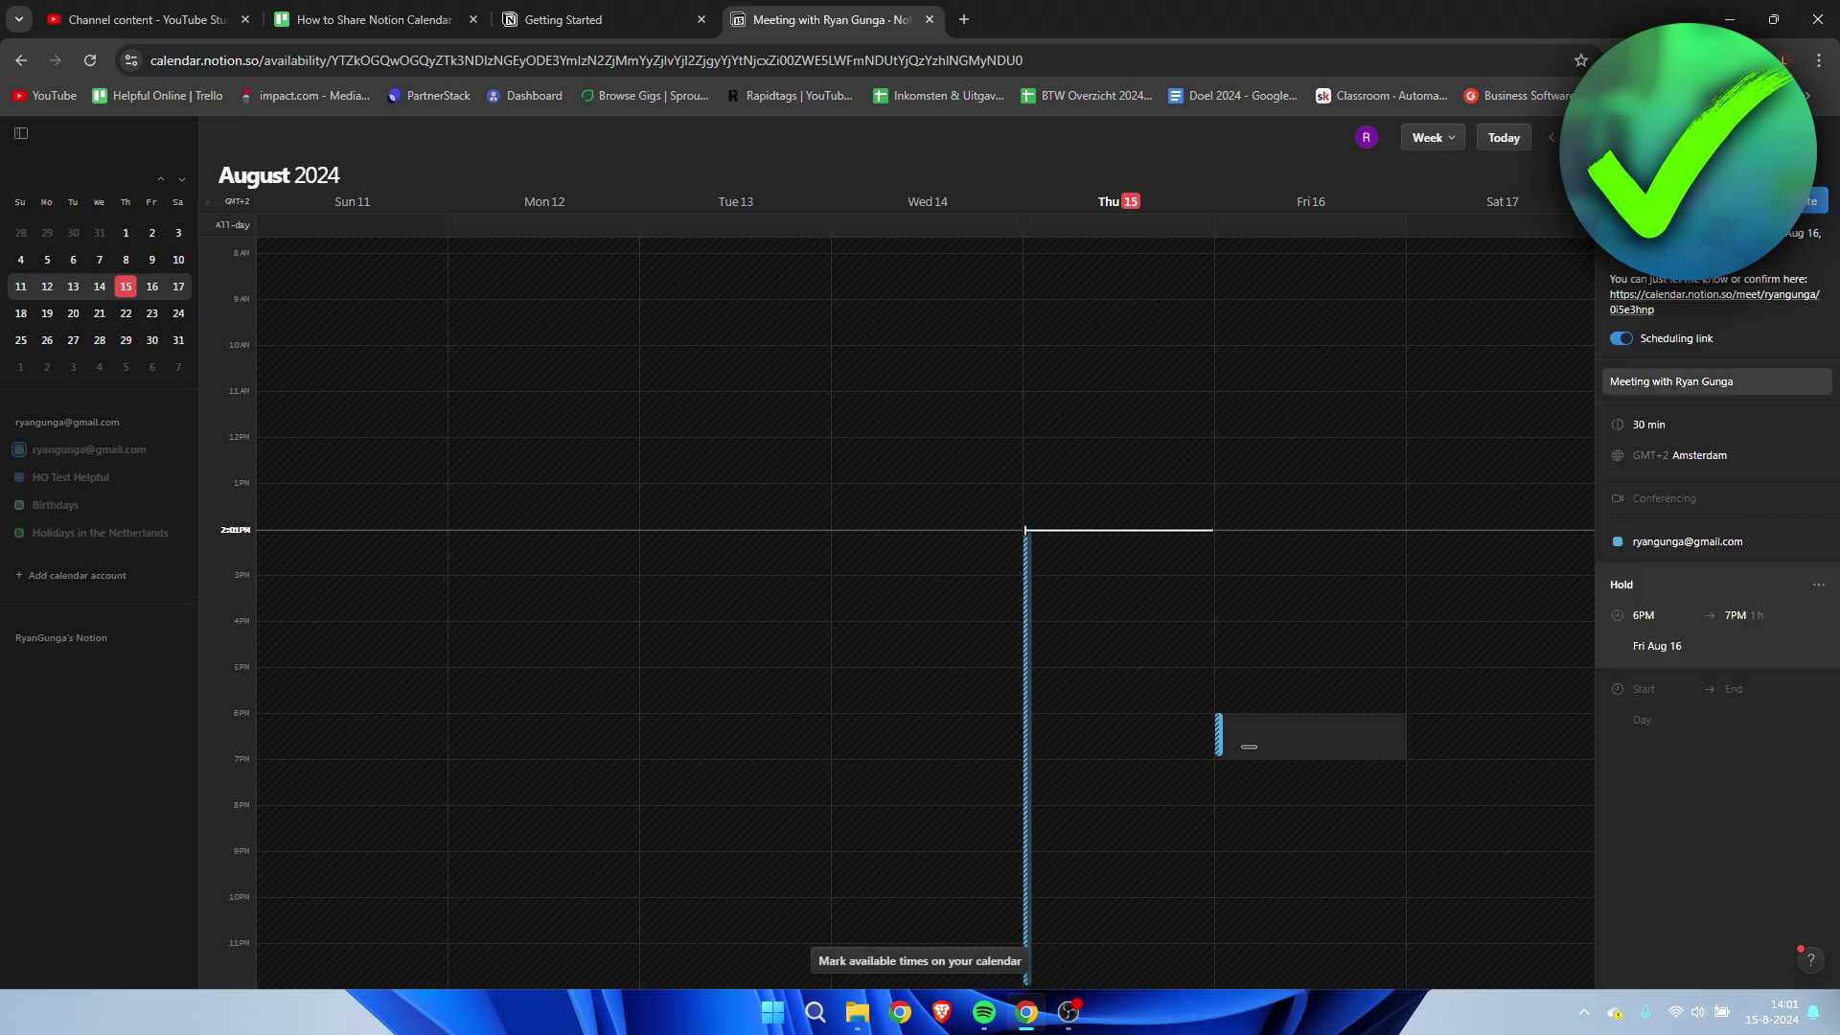
pyautogui.click(1219, 808)
pyautogui.moveTo(1226, 839); pyautogui.dragTo(1227, 852)
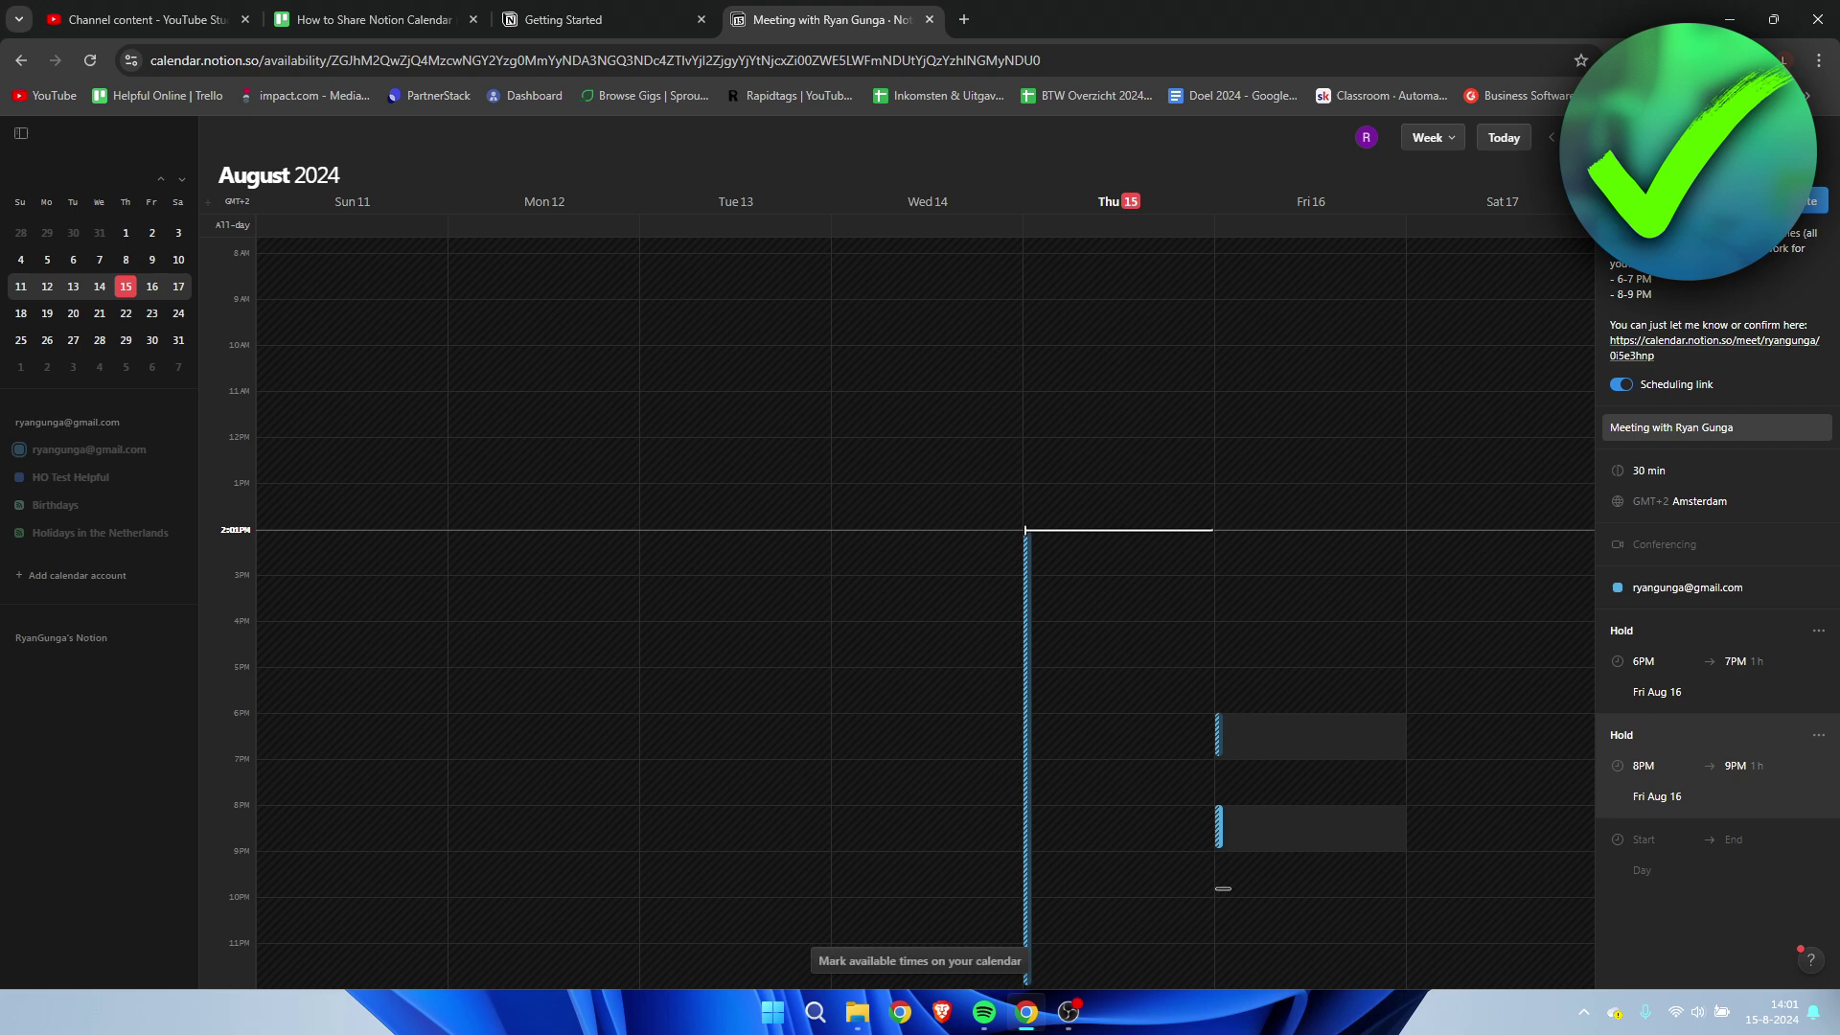
pyautogui.moveTo(1219, 897); pyautogui.dragTo(1219, 989)
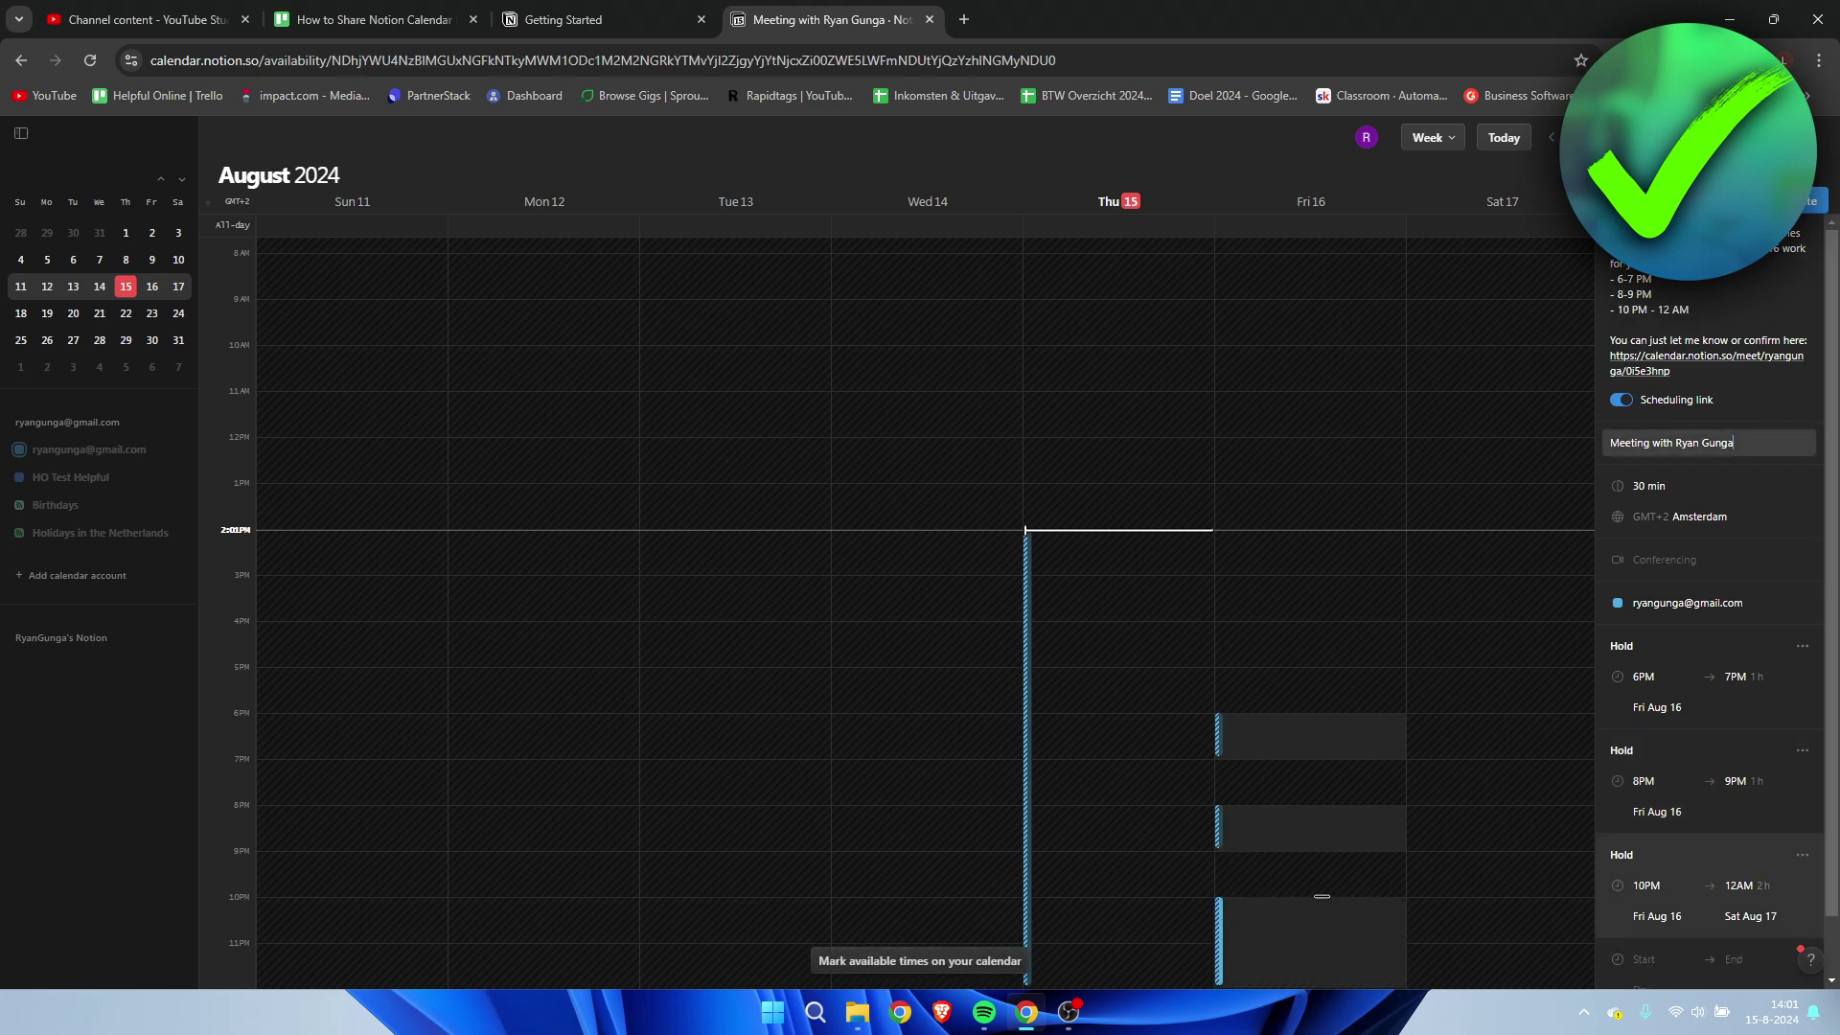
# Step: Add a Friday 8AM–2PM availability block and copy the availability message with scheduling link
pyautogui.scroll(3, 1514, 793)
pyautogui.moveTo(1219, 814); pyautogui.dragTo(1263, 555)
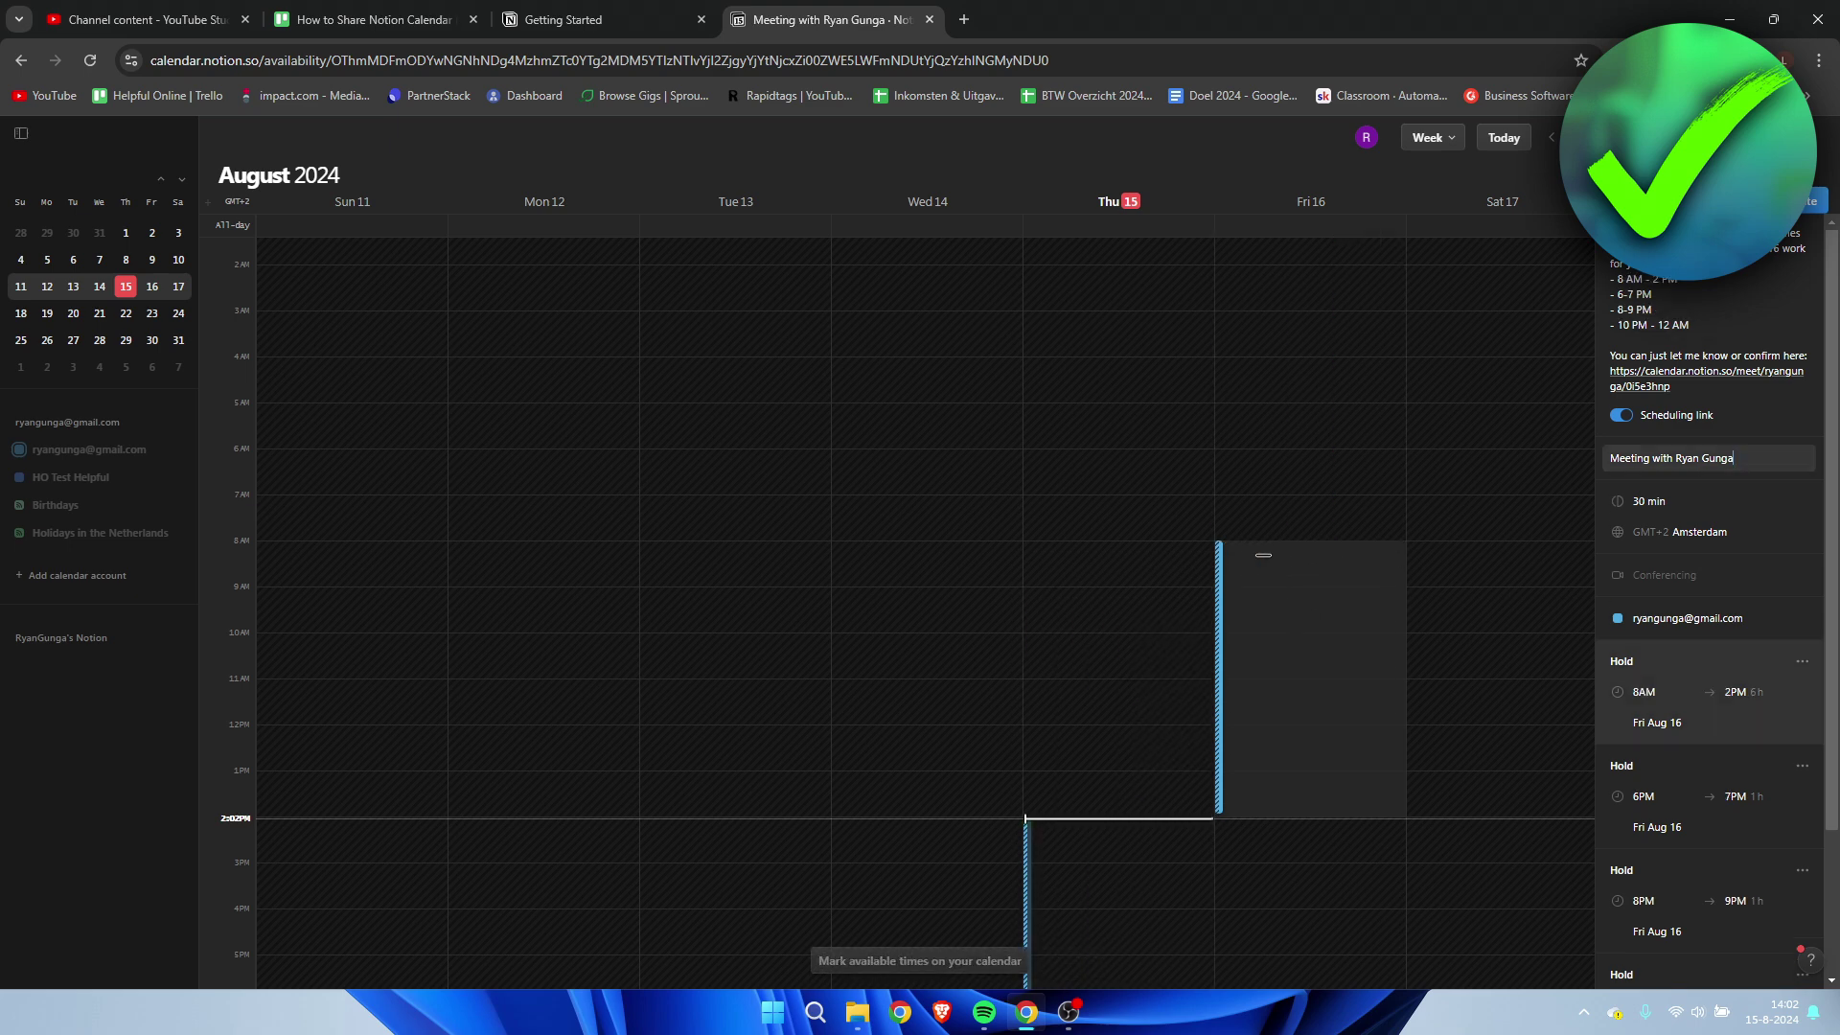
pyautogui.scroll(-3, 1332, 584)
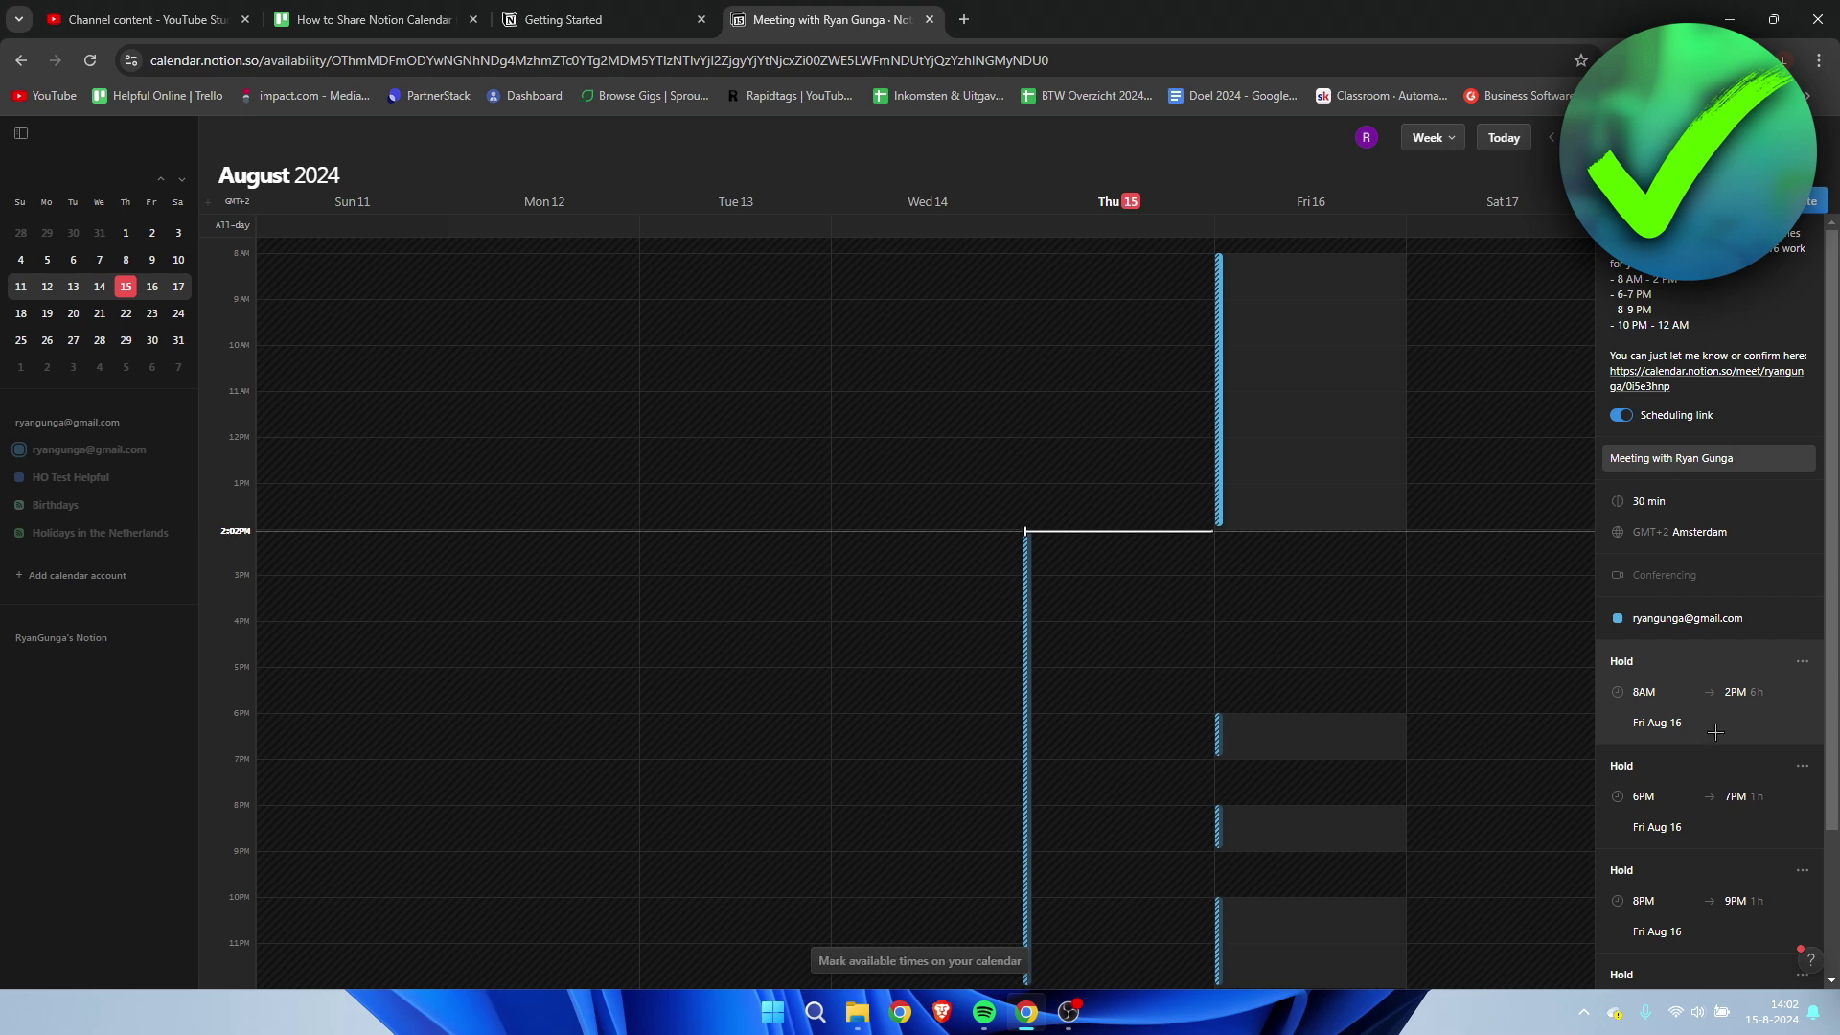
pyautogui.scroll(-2, 1714, 733)
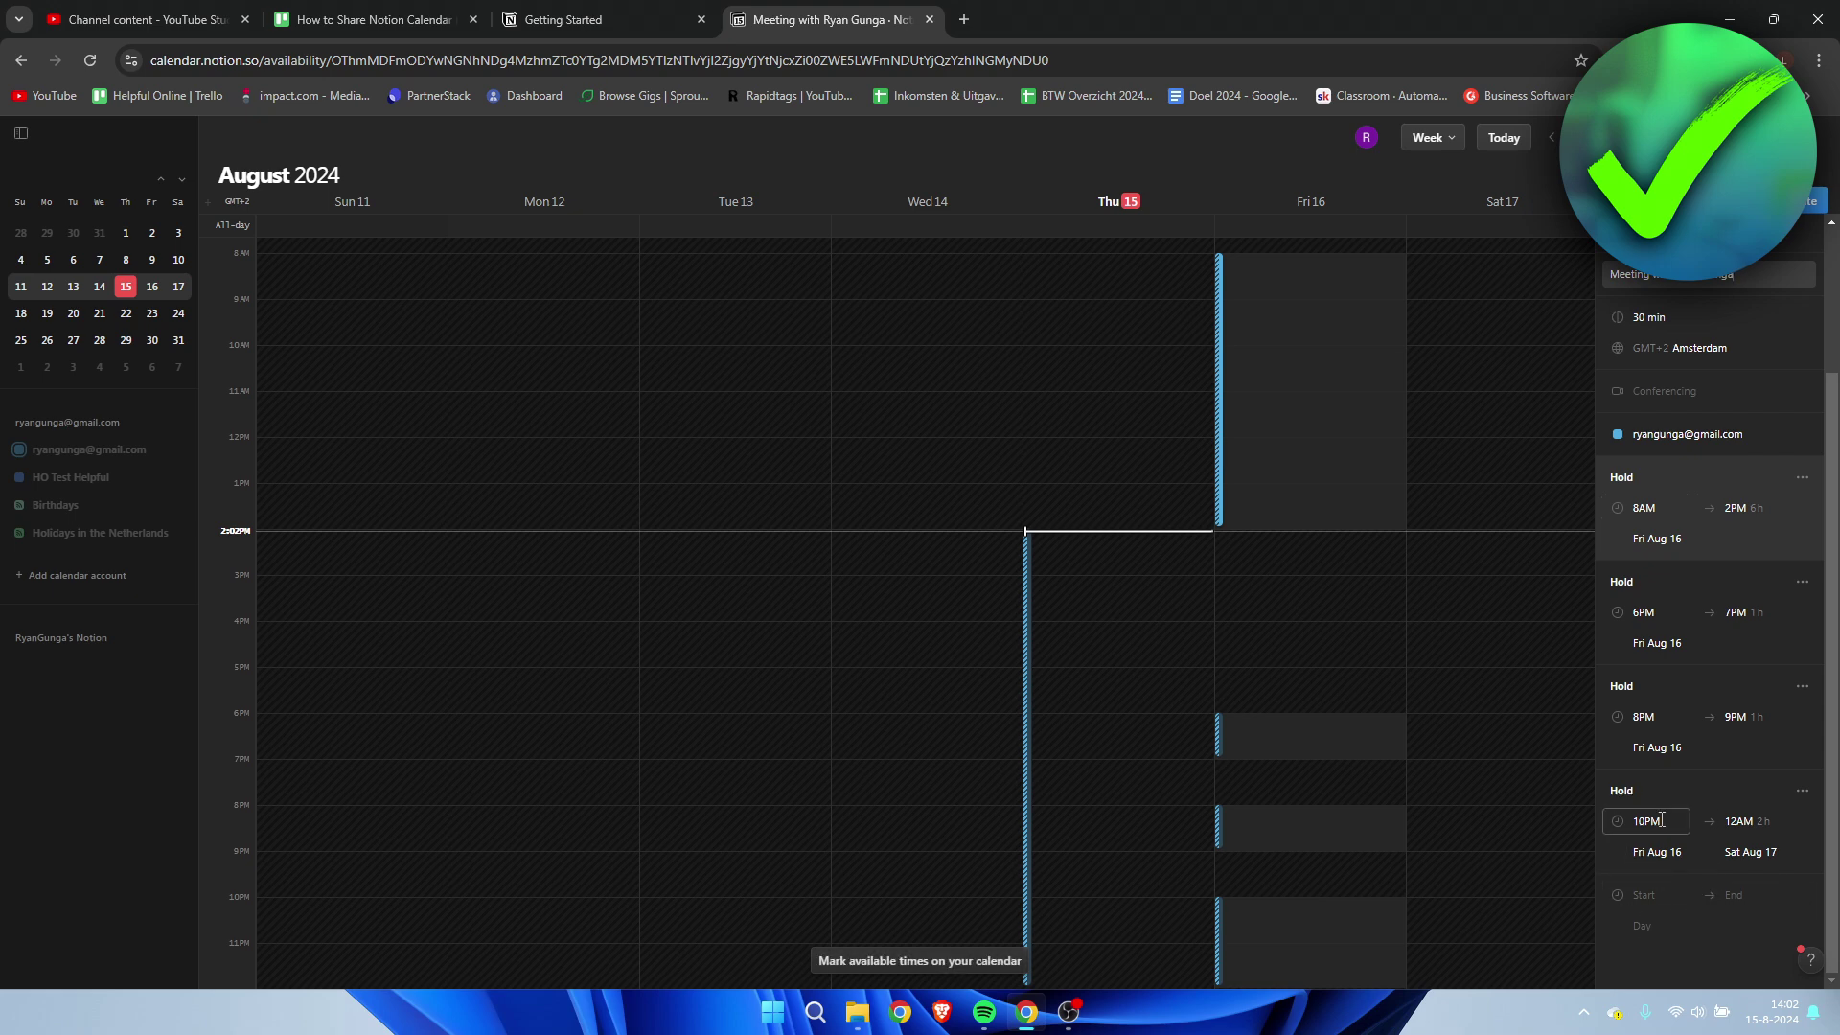
pyautogui.scroll(2, 1662, 821)
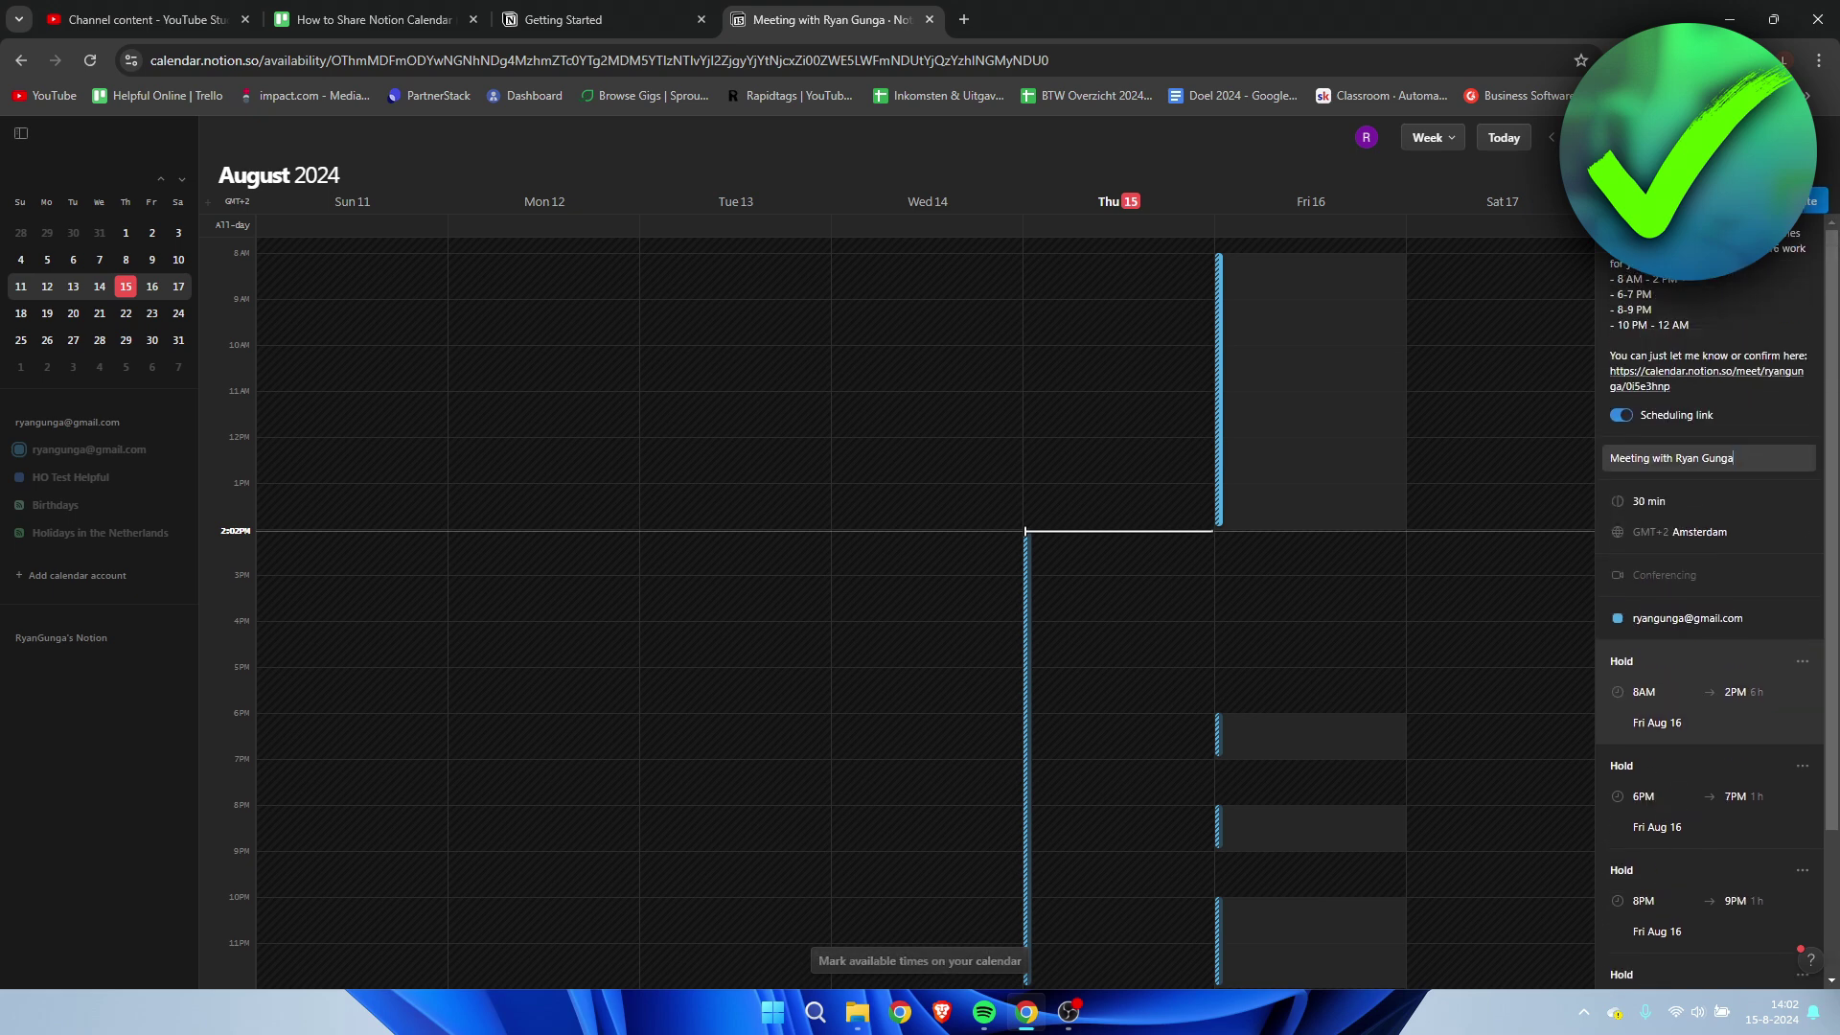
pyautogui.click(1802, 200)
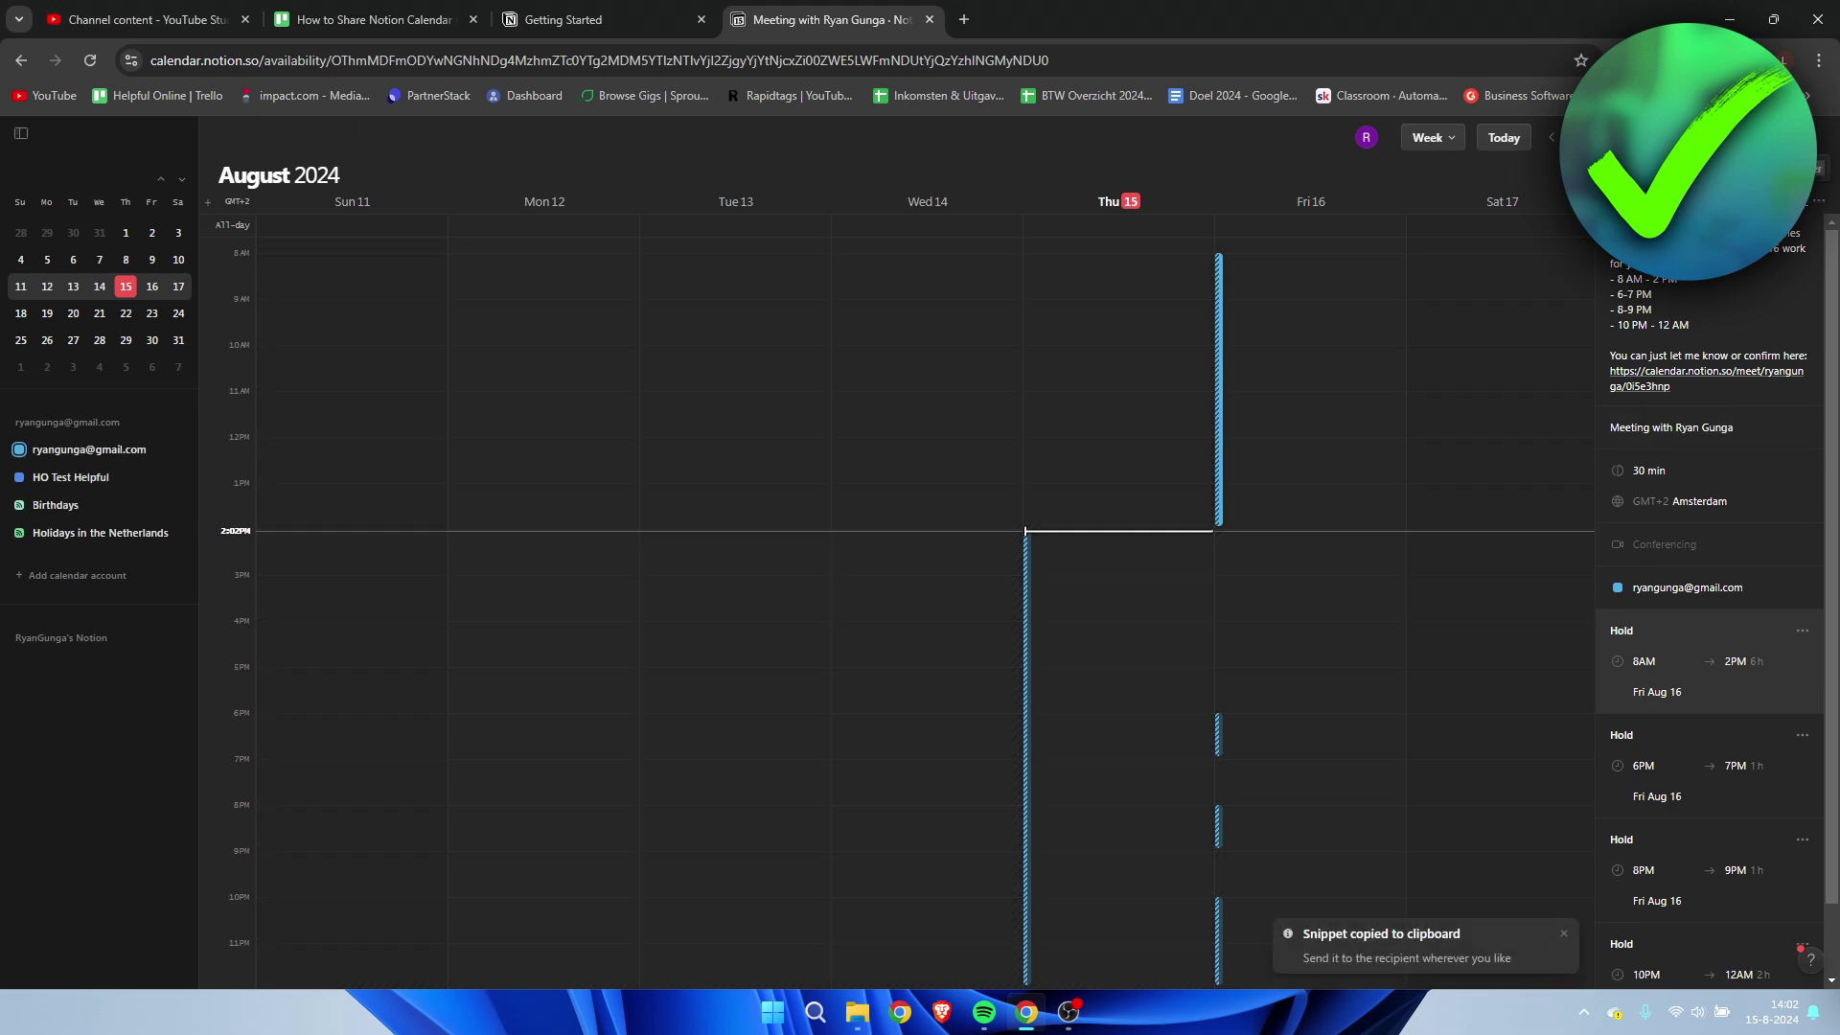
# Step: Open the scheduling link's public booking page in a new tab
pyautogui.keyDown('ctrl'); pyautogui.click(1637, 383); pyautogui.keyUp('ctrl')
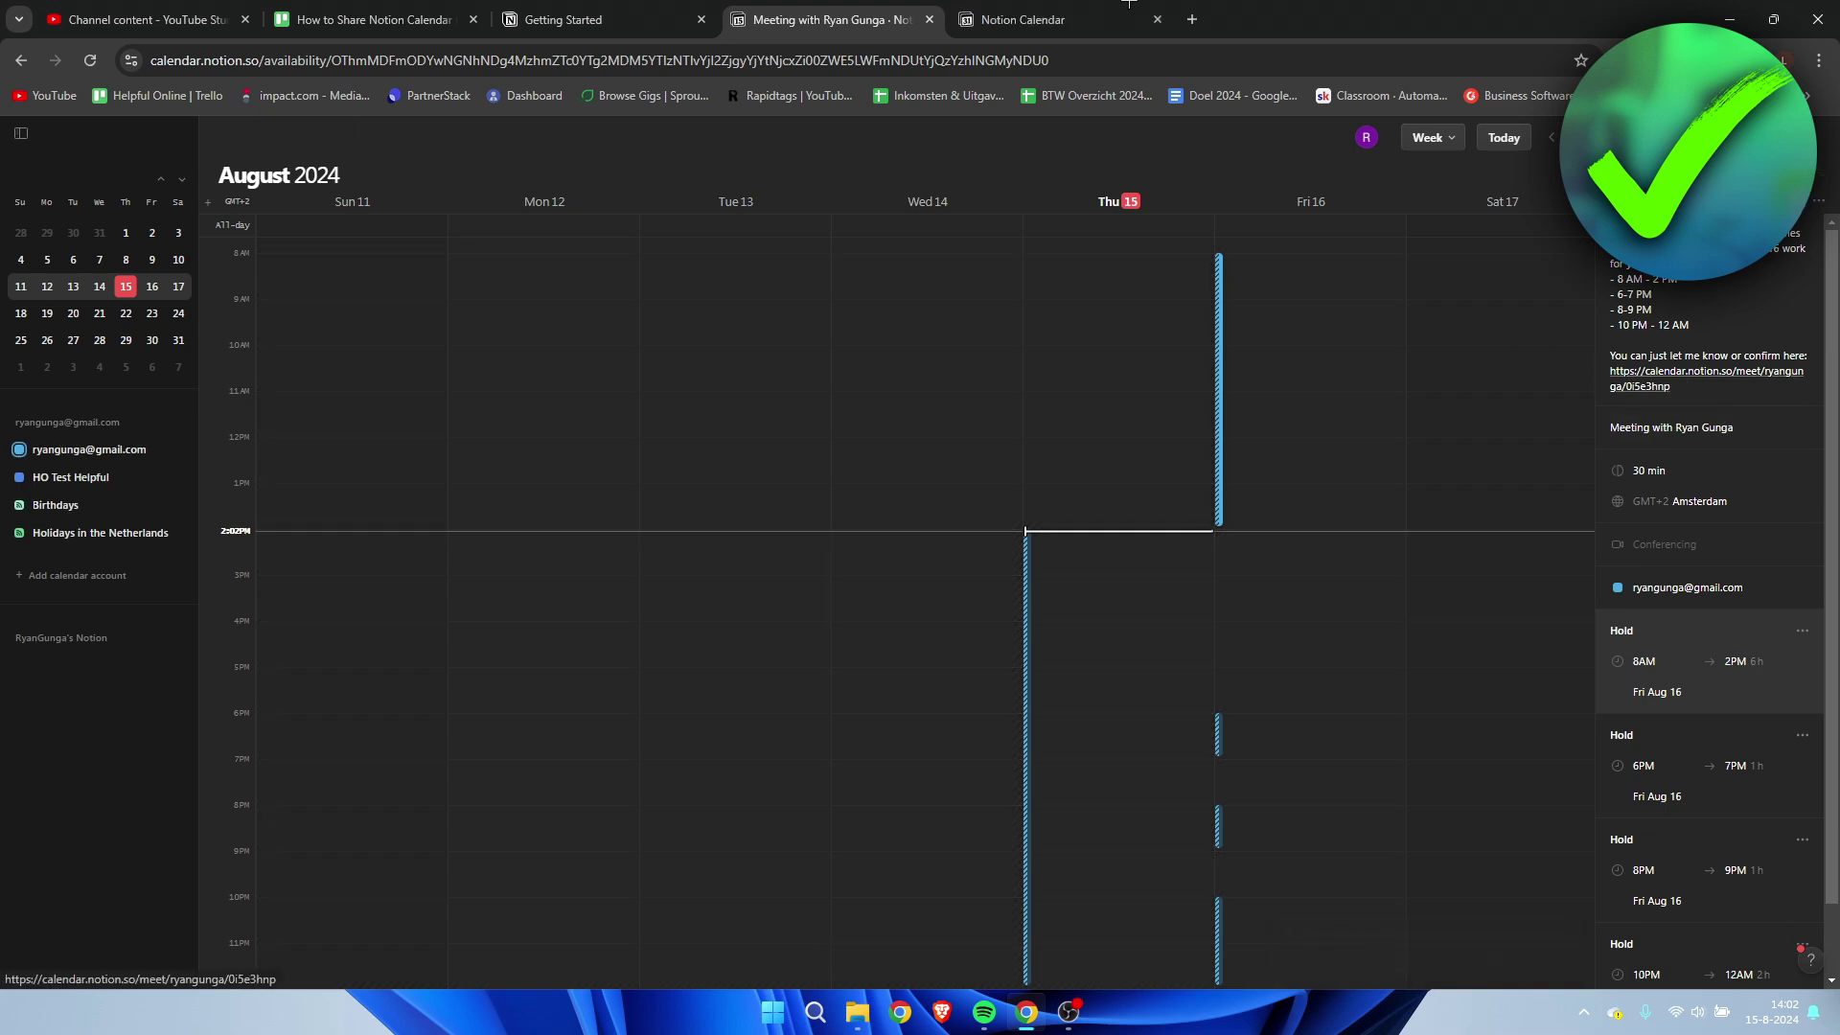
pyautogui.click(1027, 11)
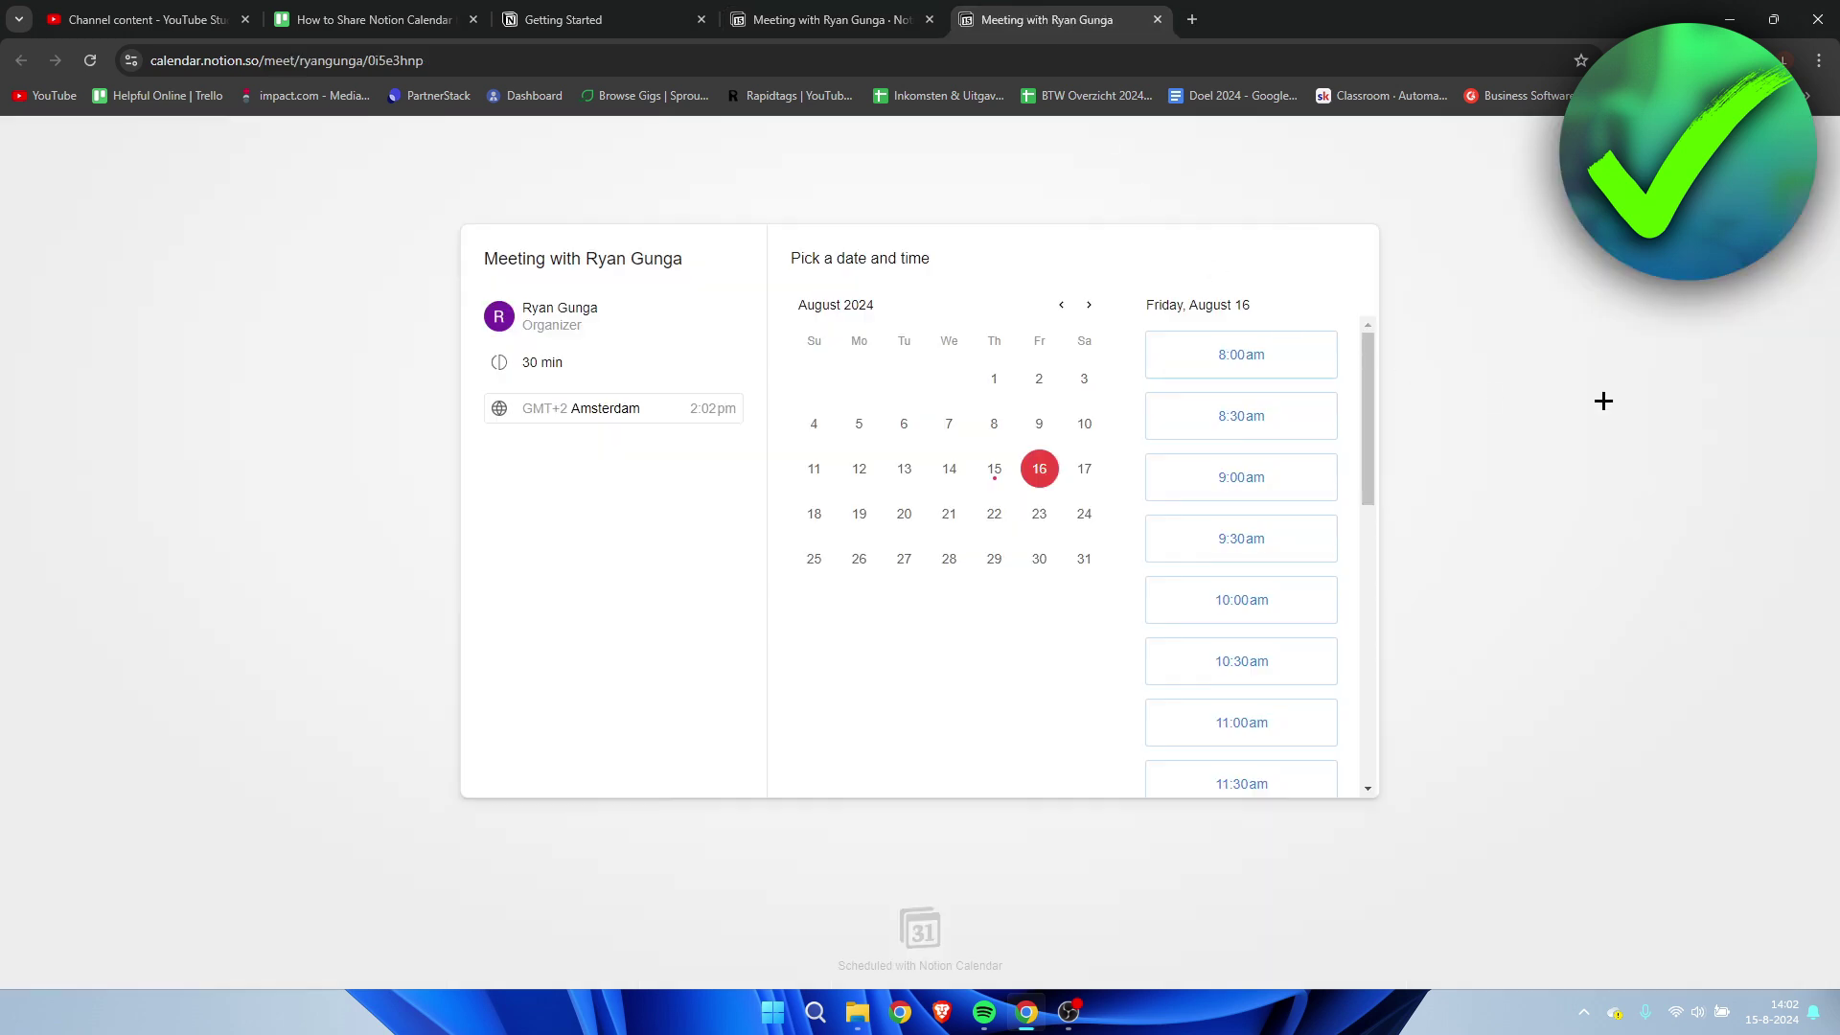
pyautogui.moveTo(1368, 460); pyautogui.dragTo(1397, 358)
# Step: Copy the booking page URL from the address bar and open the calendar's sharing settings
pyautogui.doubleClick(531, 69)
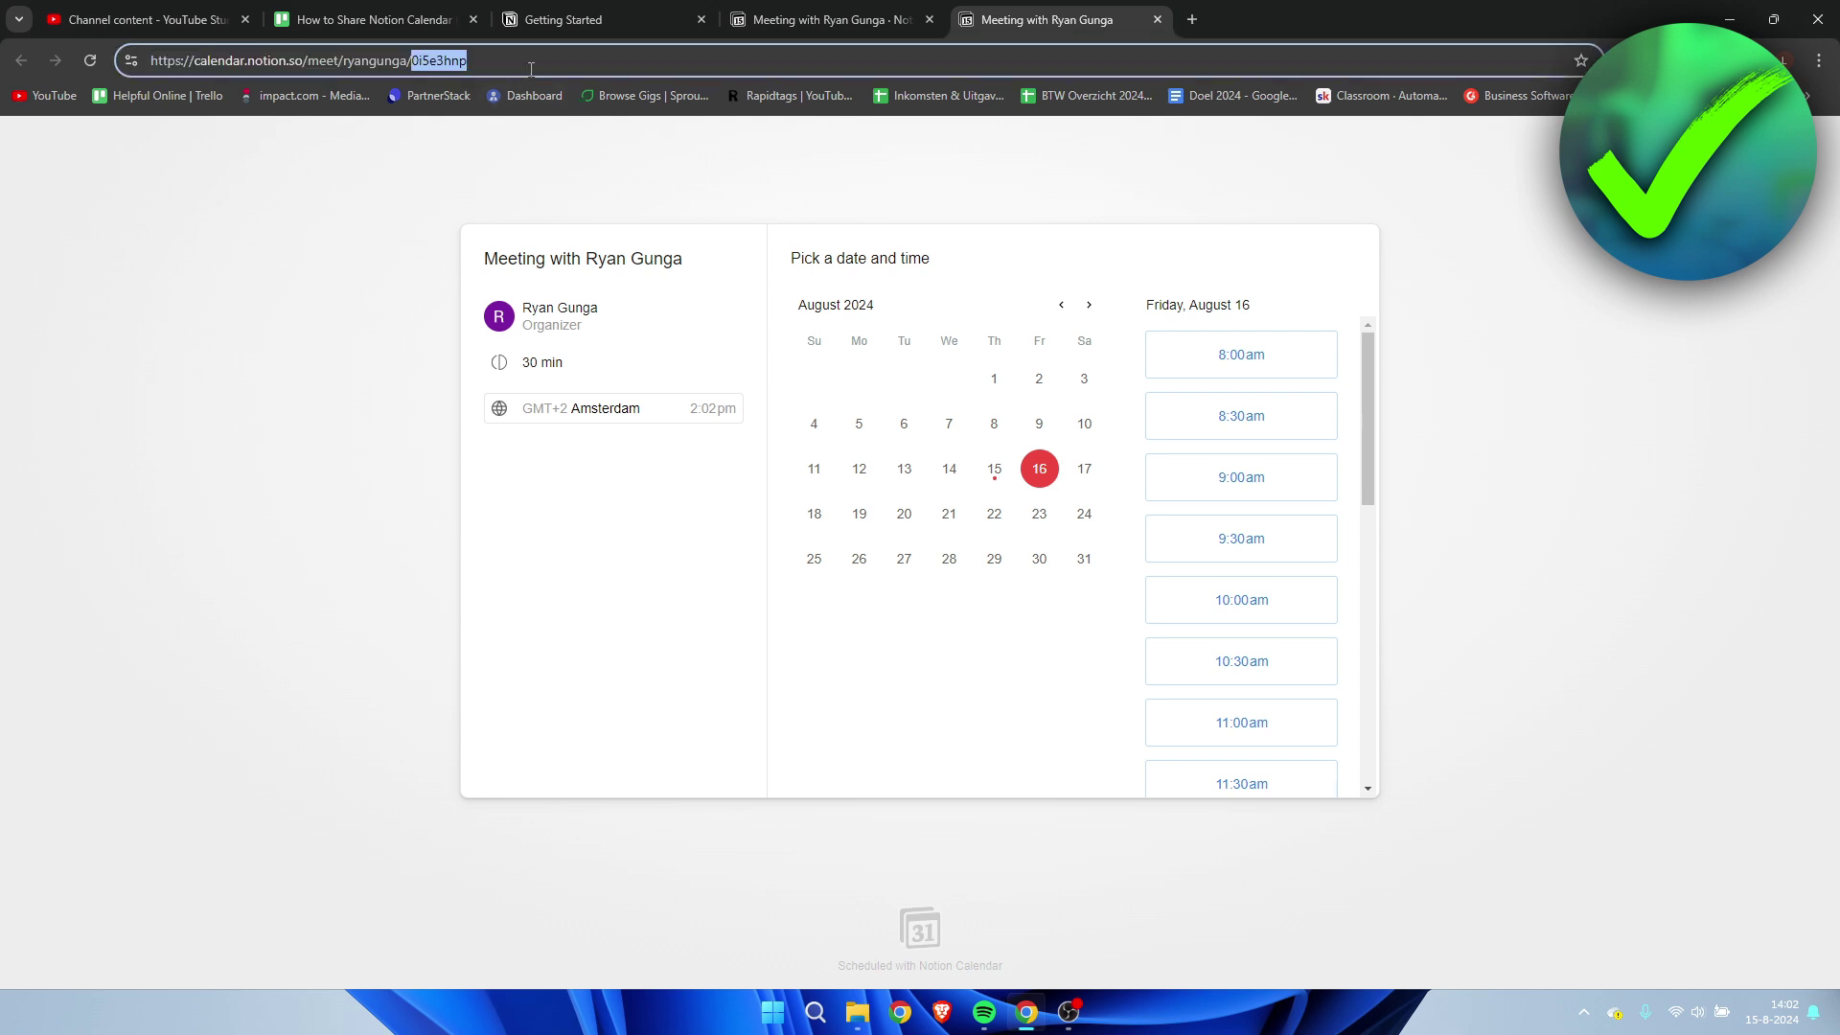
pyautogui.moveTo(610, 66); pyautogui.dragTo(191, 63)
pyautogui.rightClick(228, 64)
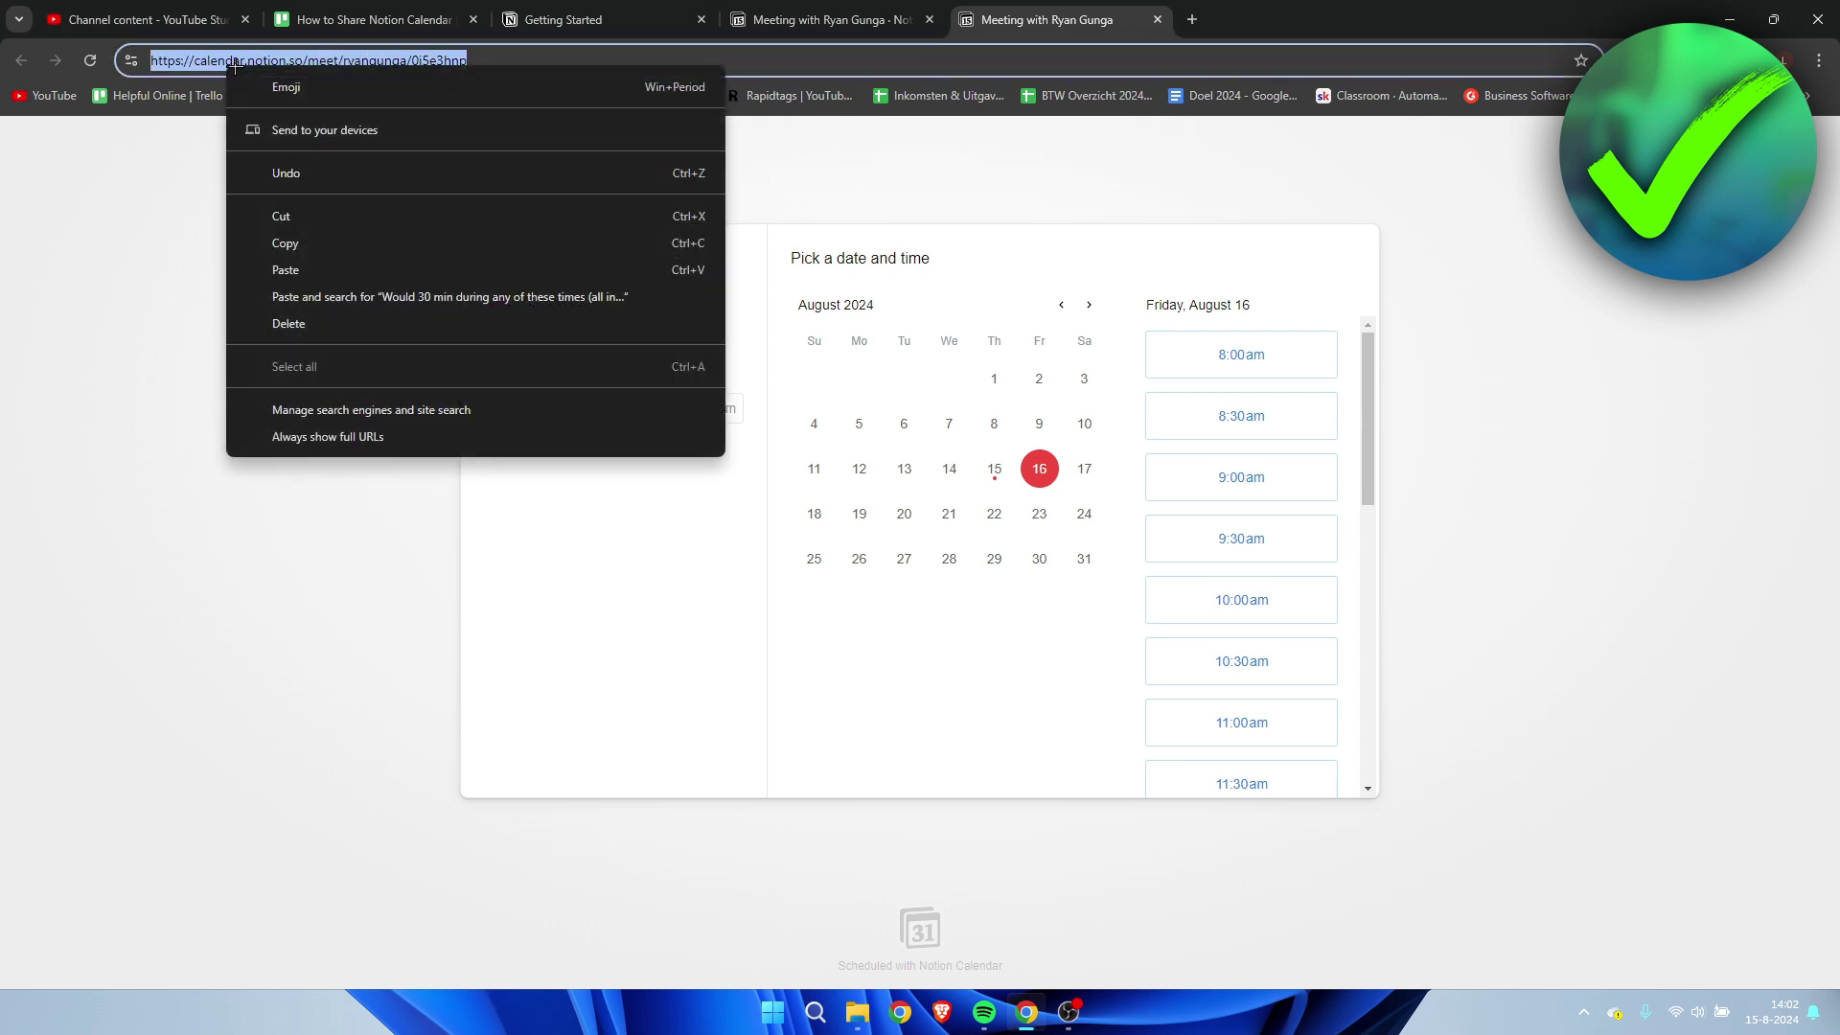
pyautogui.click(285, 242)
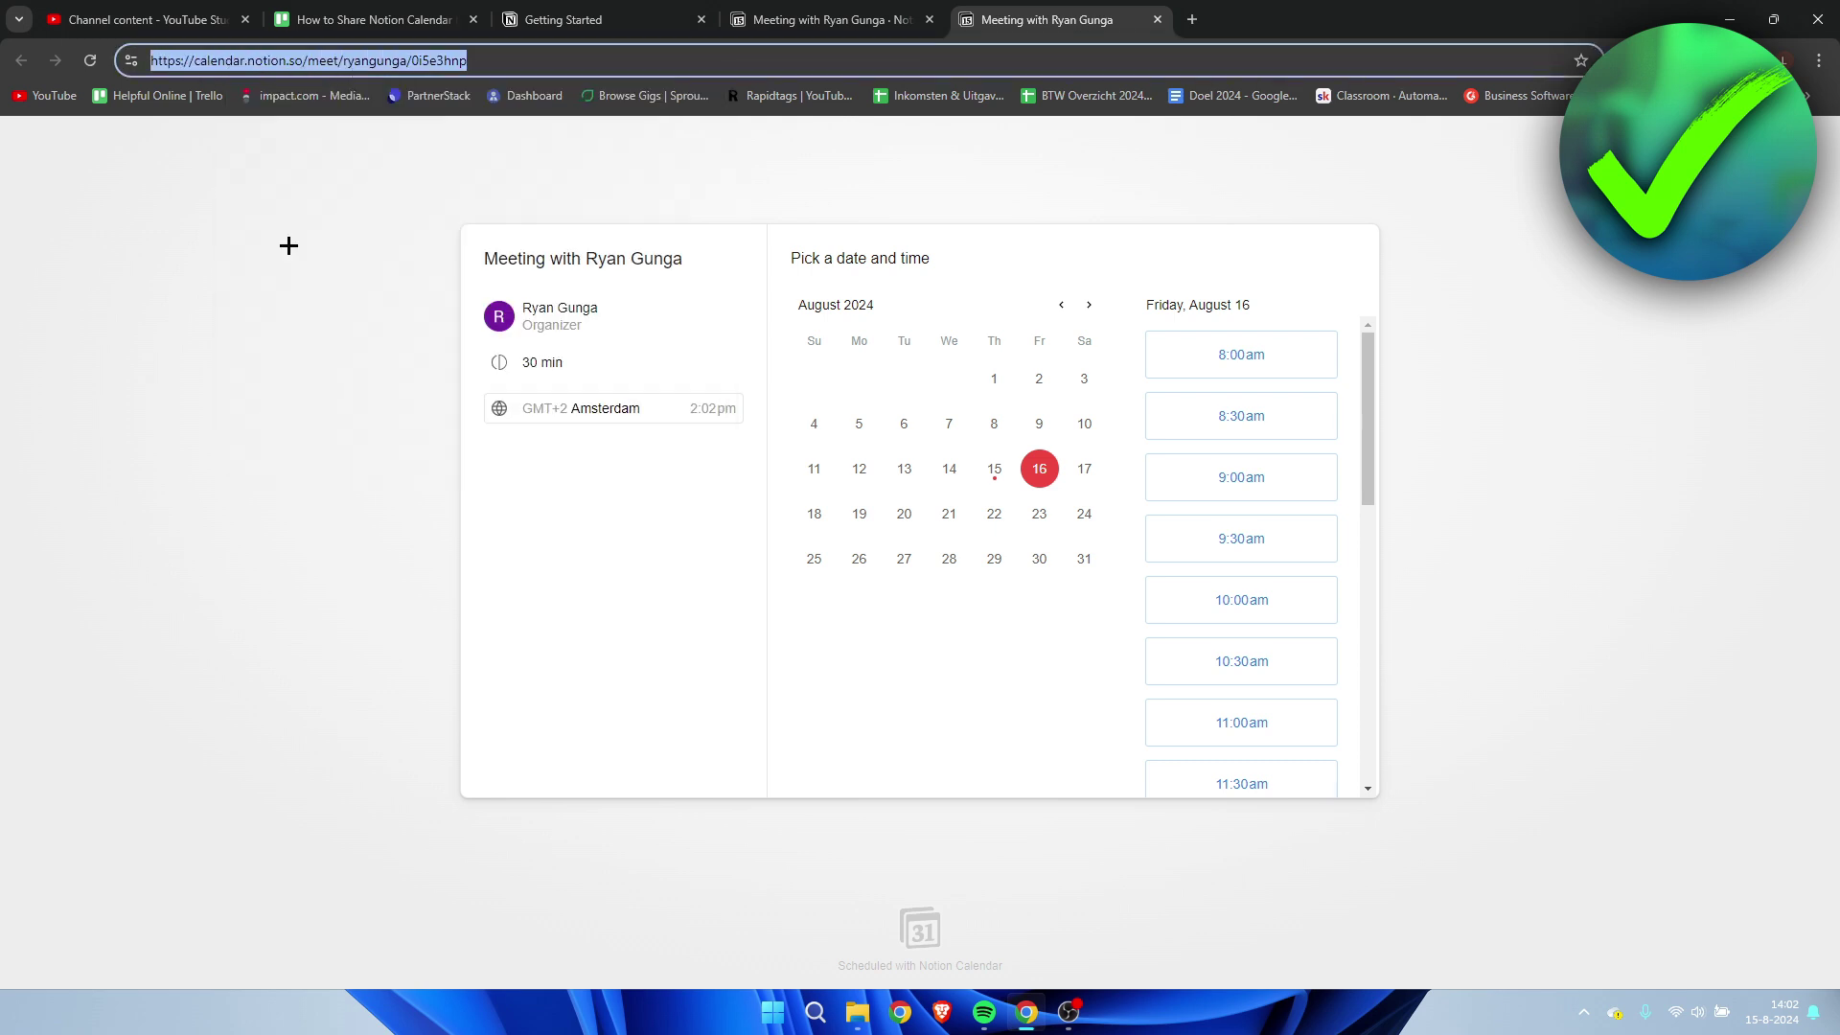
pyautogui.click(1471, 381)
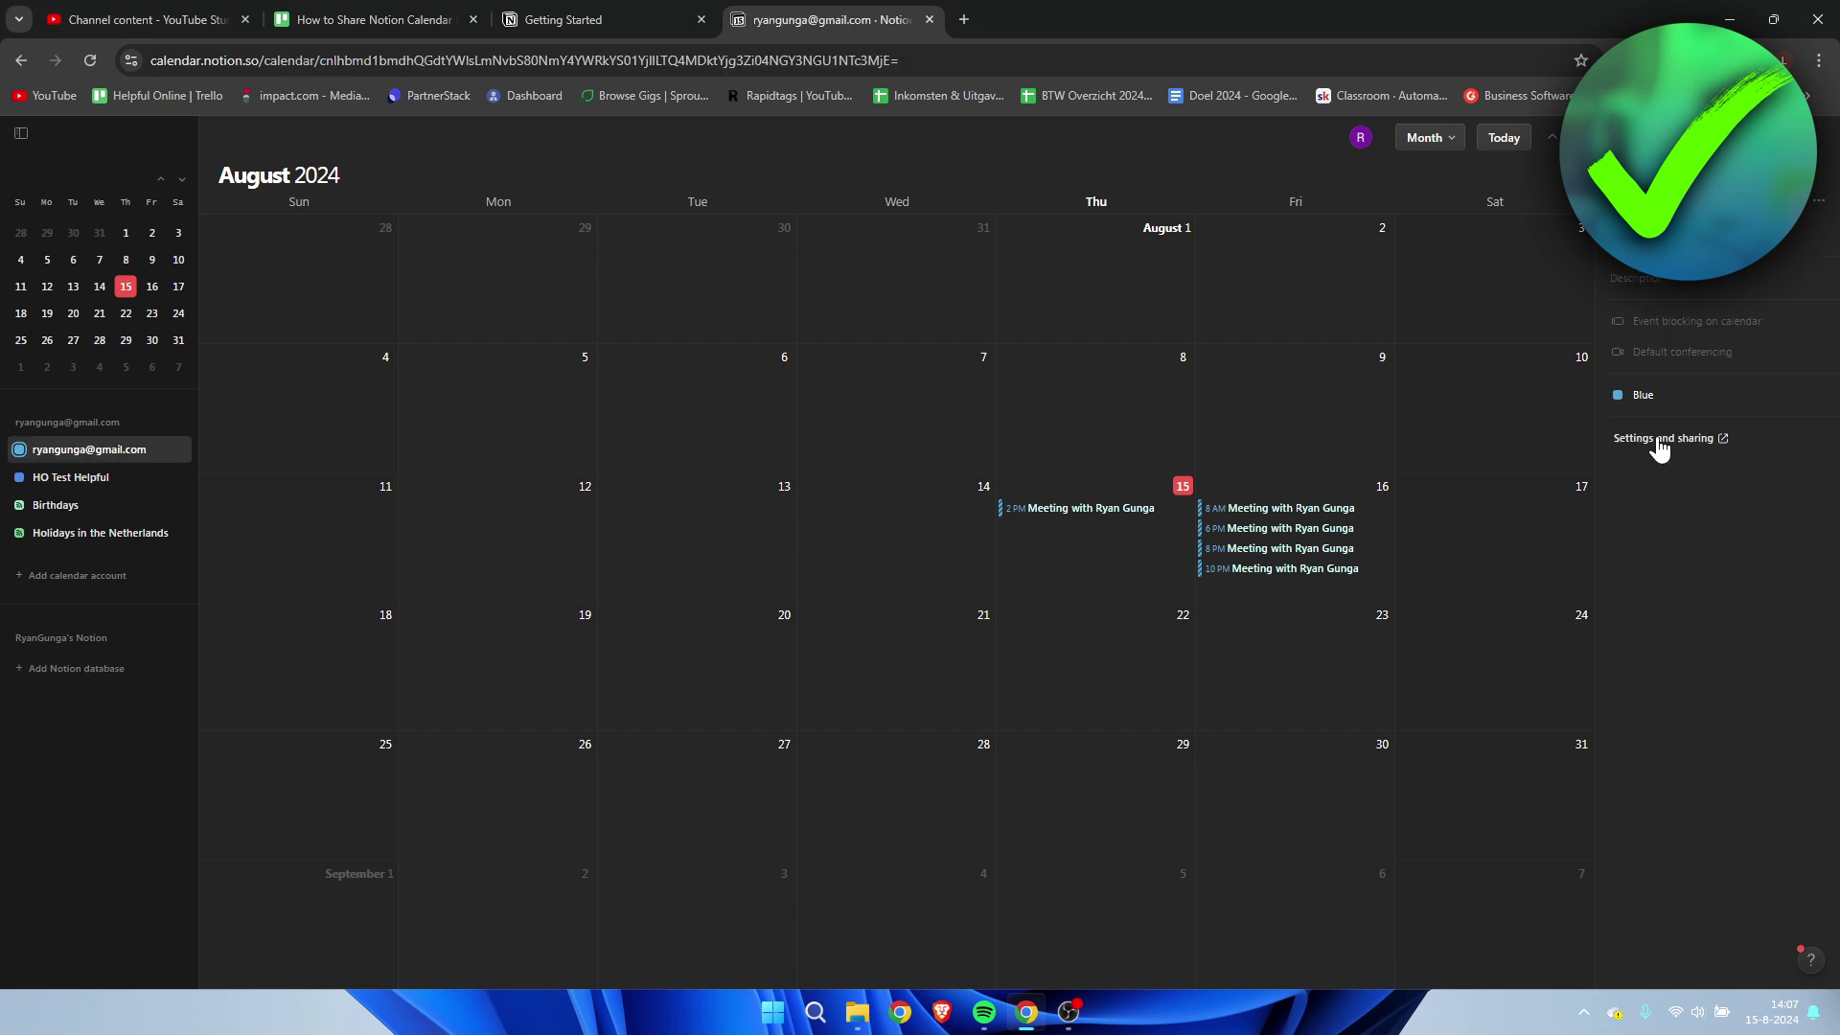
pyautogui.click(1660, 438)
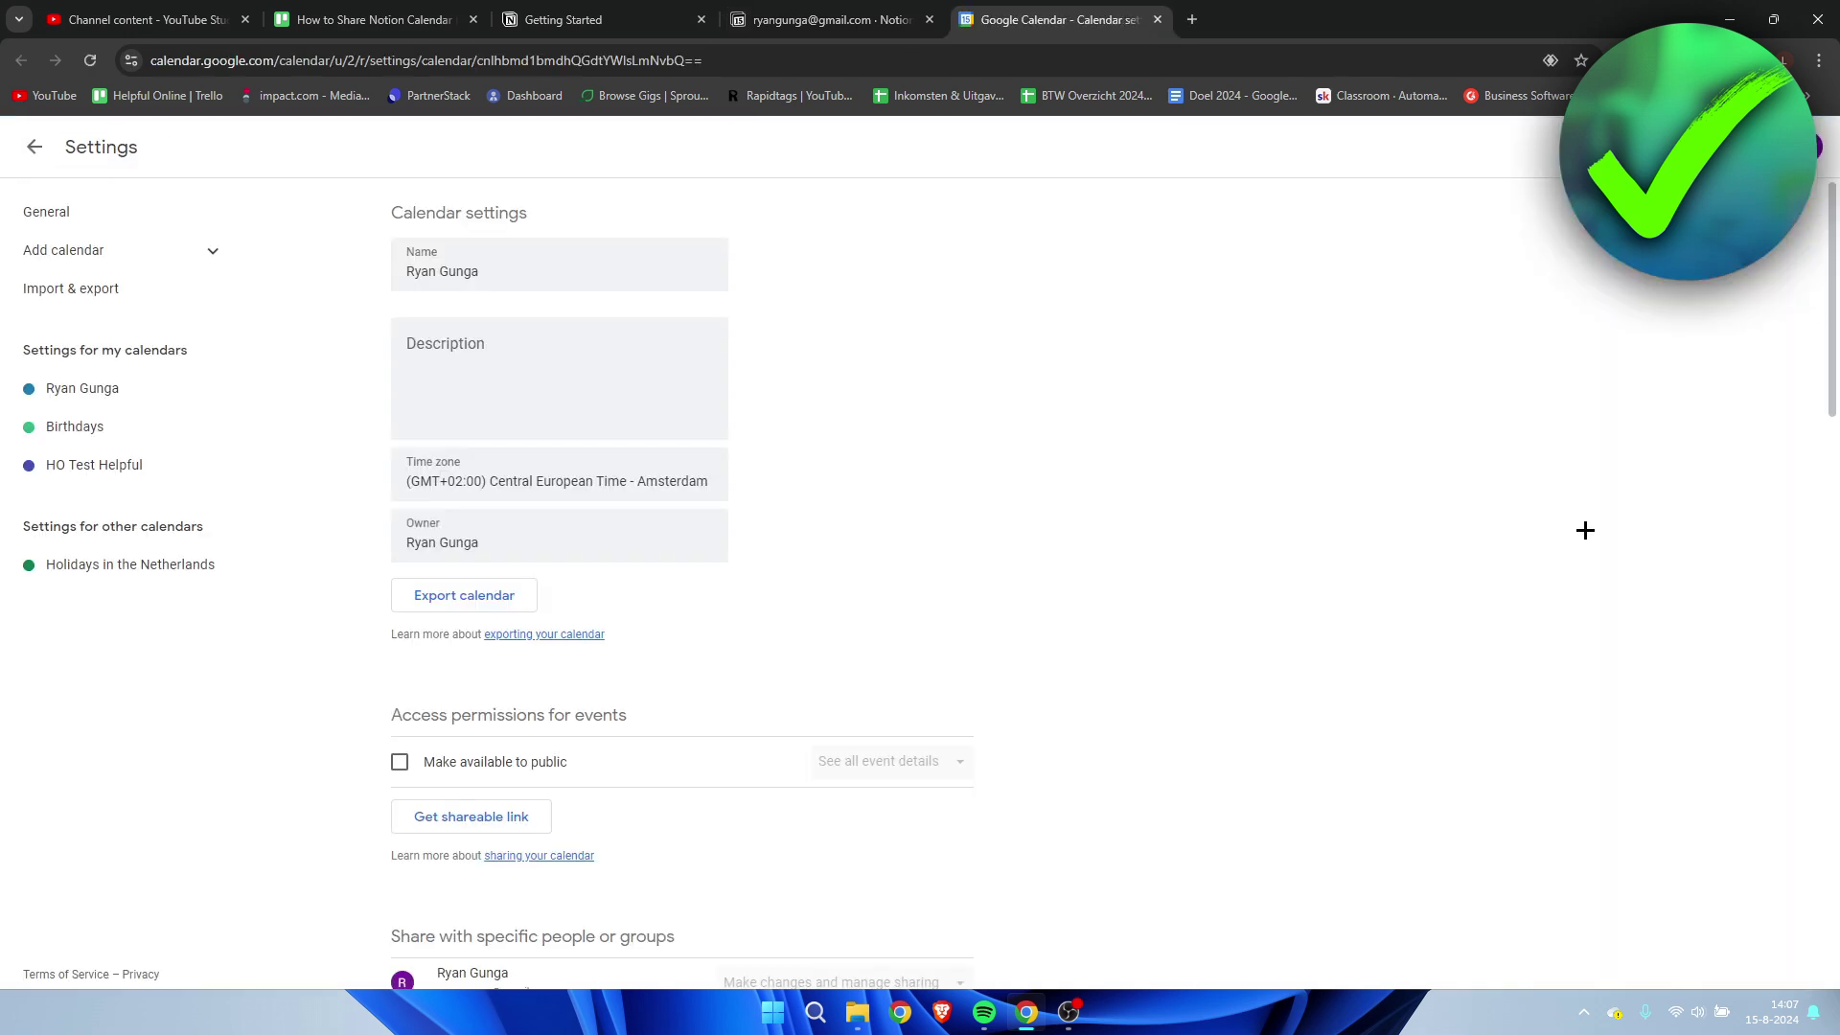
# Step: Make the Google calendar available to the public and confirm the warning
pyautogui.scroll(-2, 1539, 558)
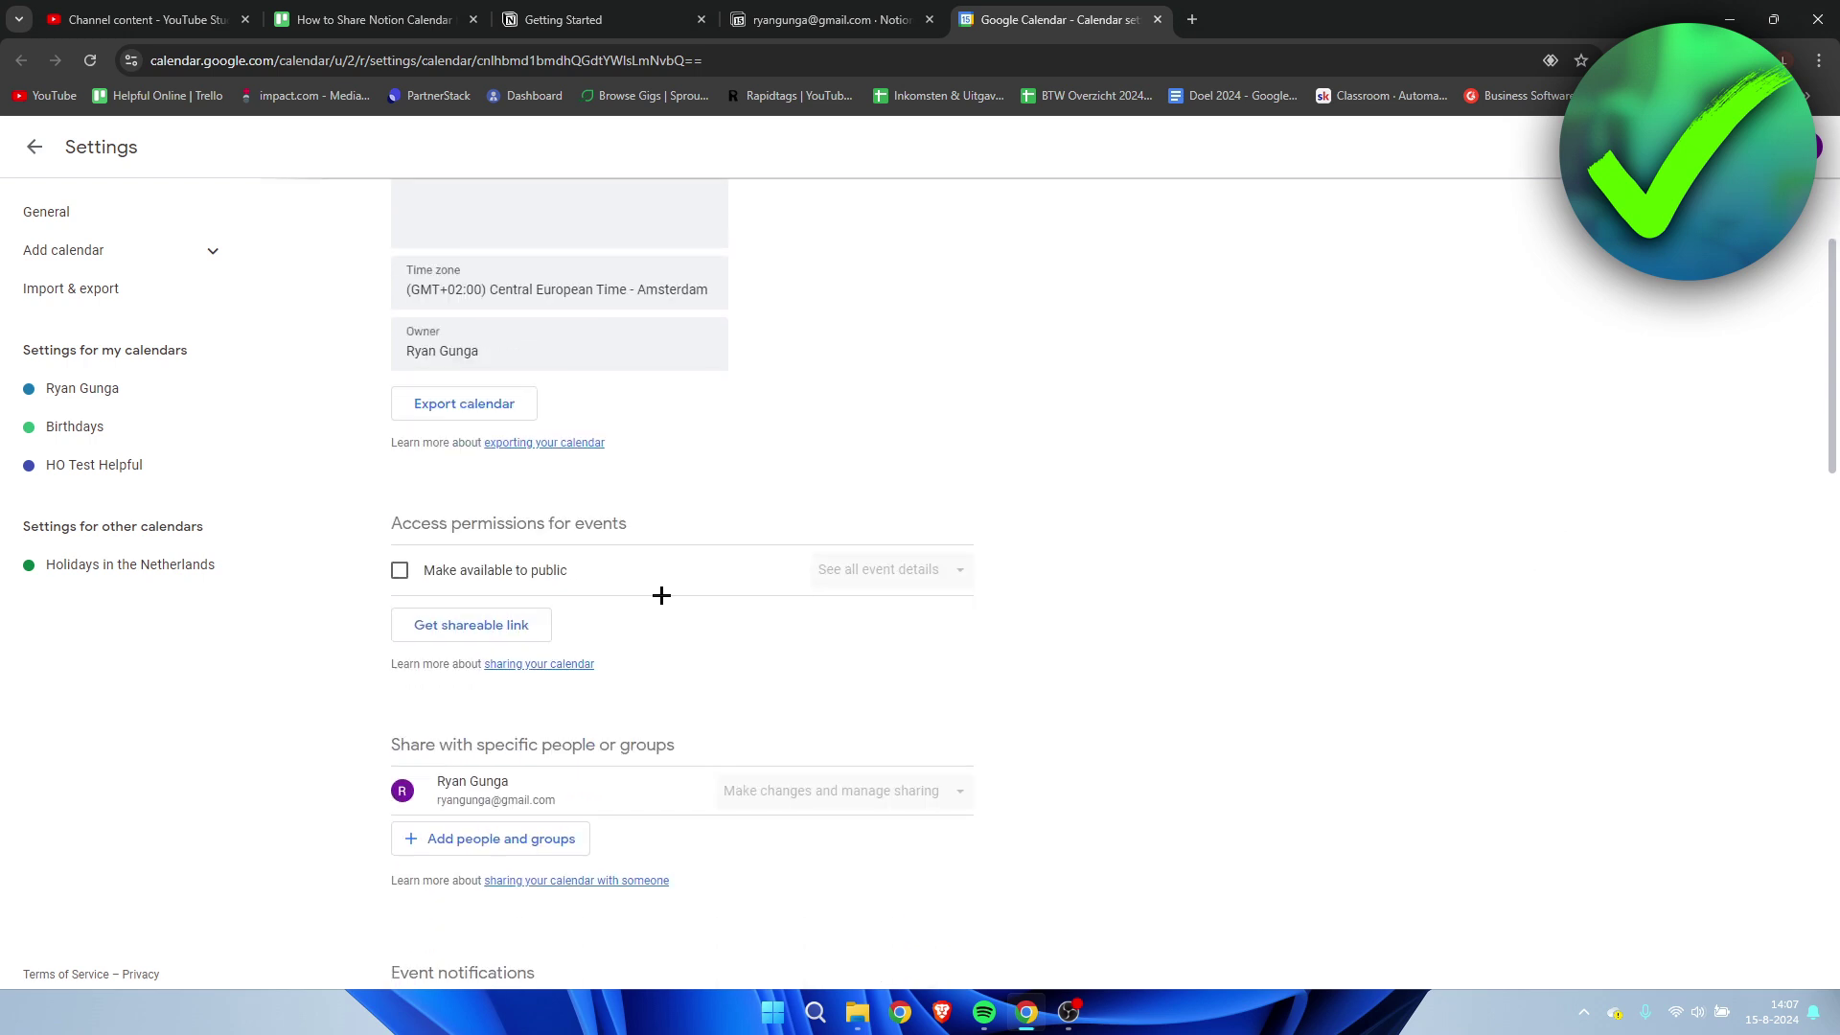
pyautogui.click(398, 571)
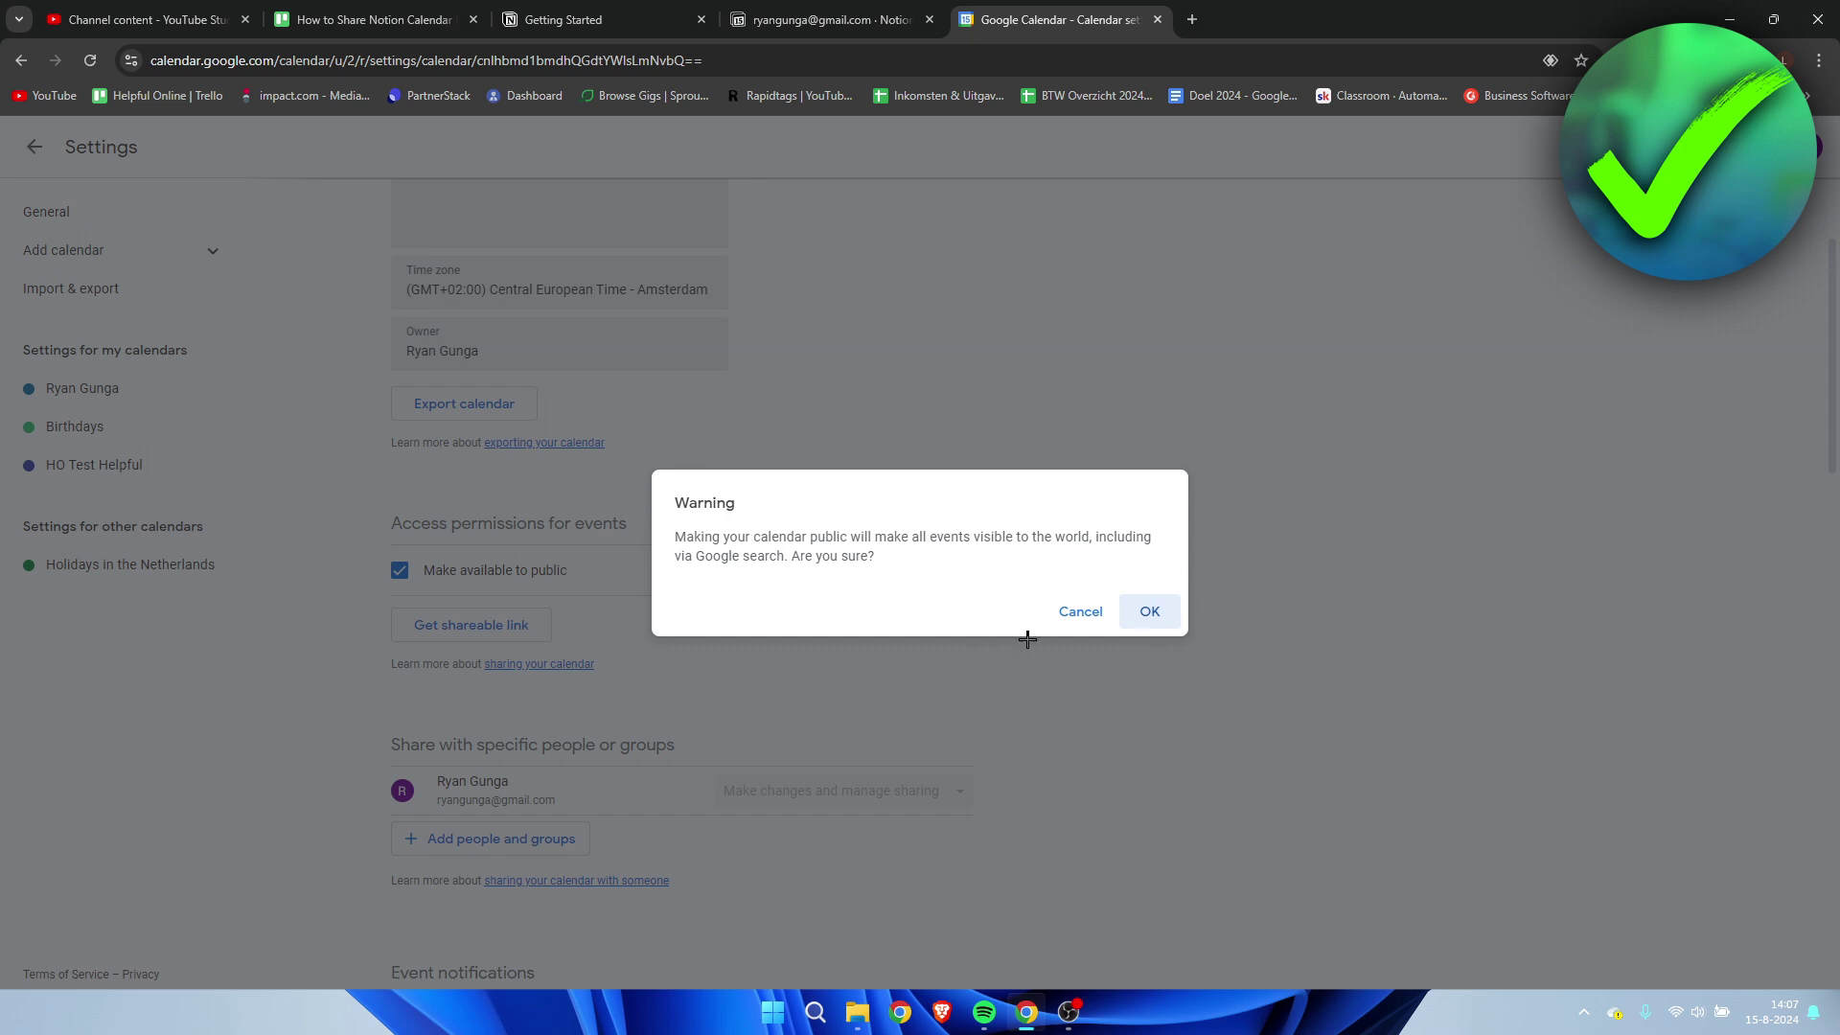
pyautogui.click(1150, 613)
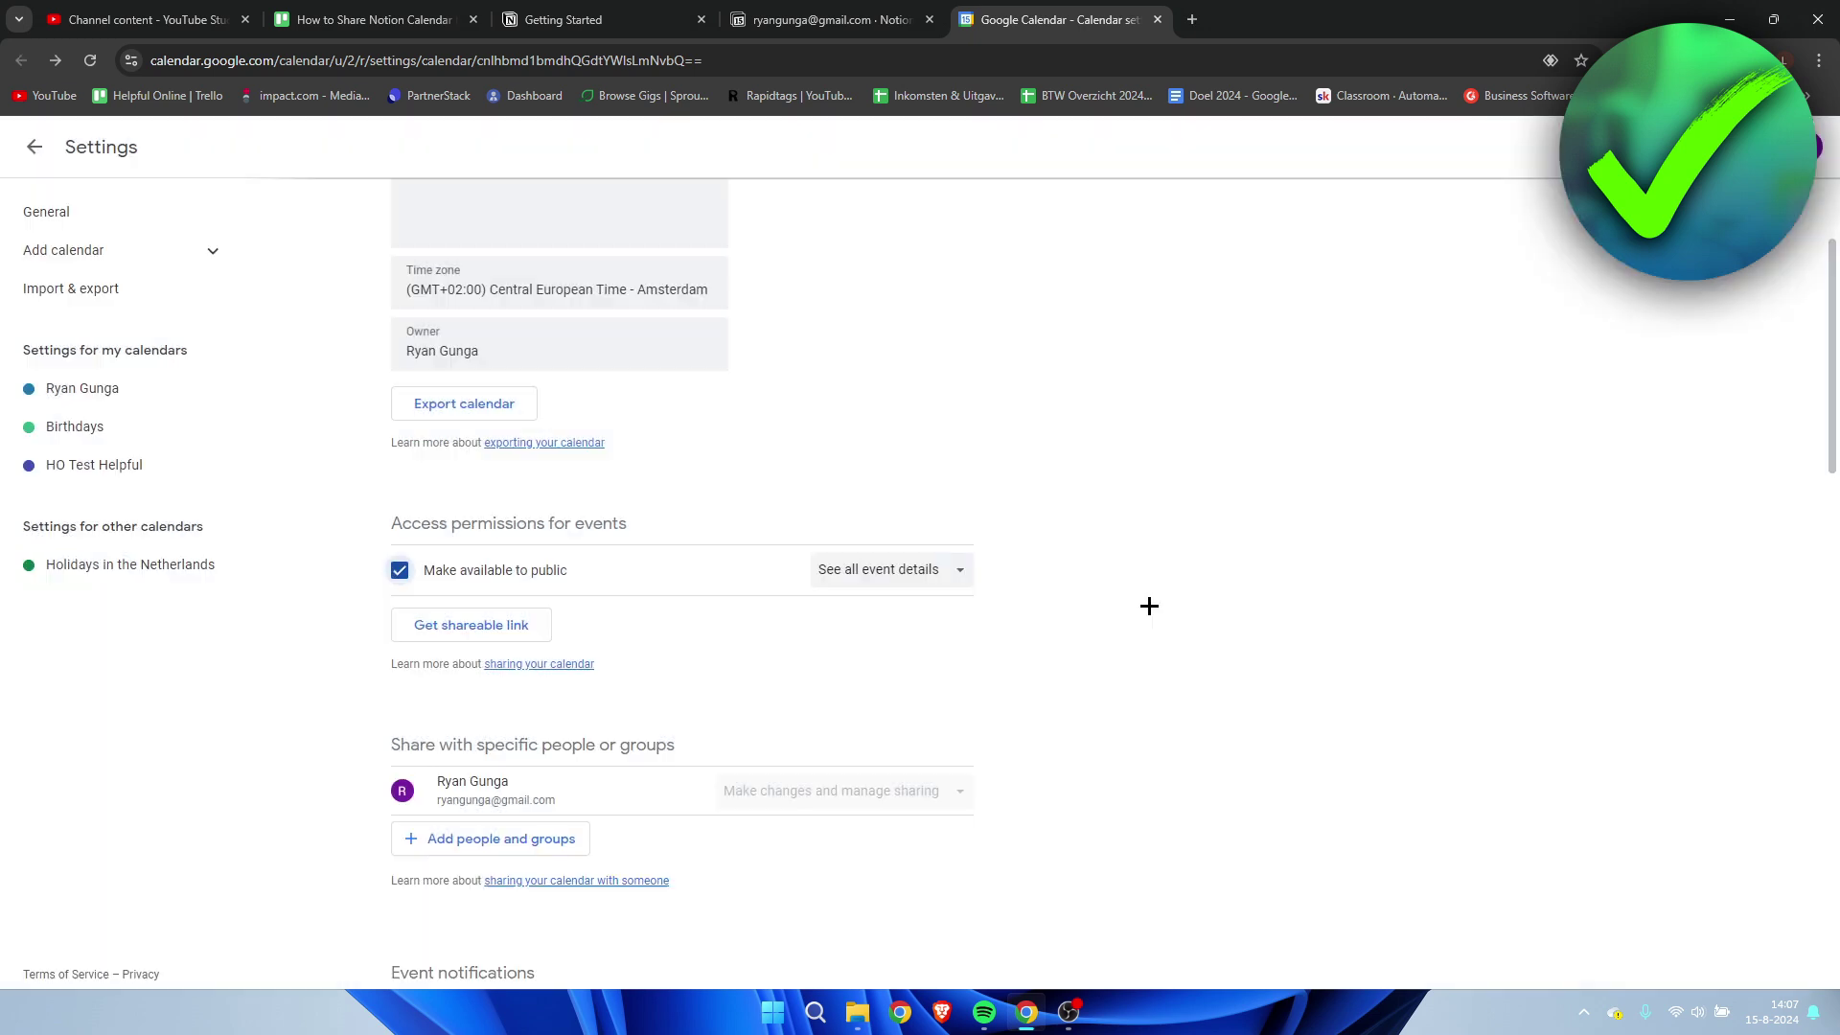
# Step: Copy the calendar's shareable link and open a blank new browser tab
pyautogui.click(481, 634)
pyautogui.click(1102, 633)
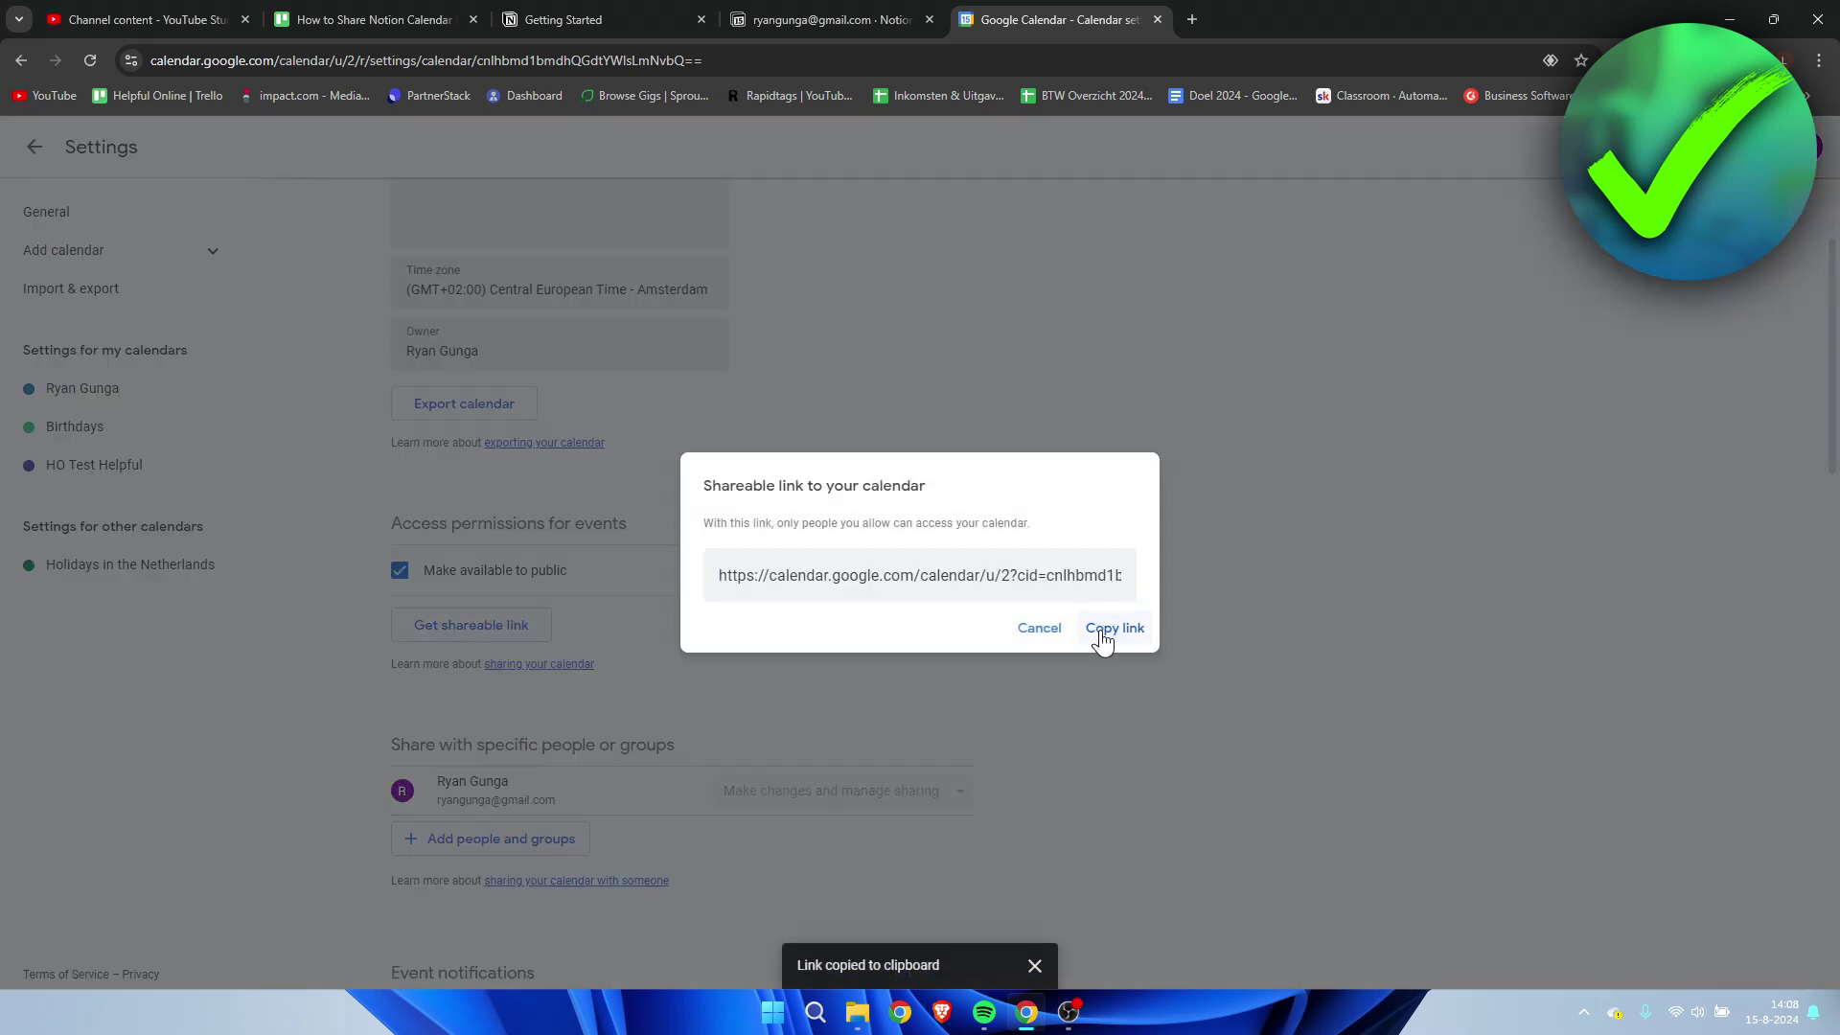
pyautogui.click(1053, 628)
pyautogui.click(1192, 20)
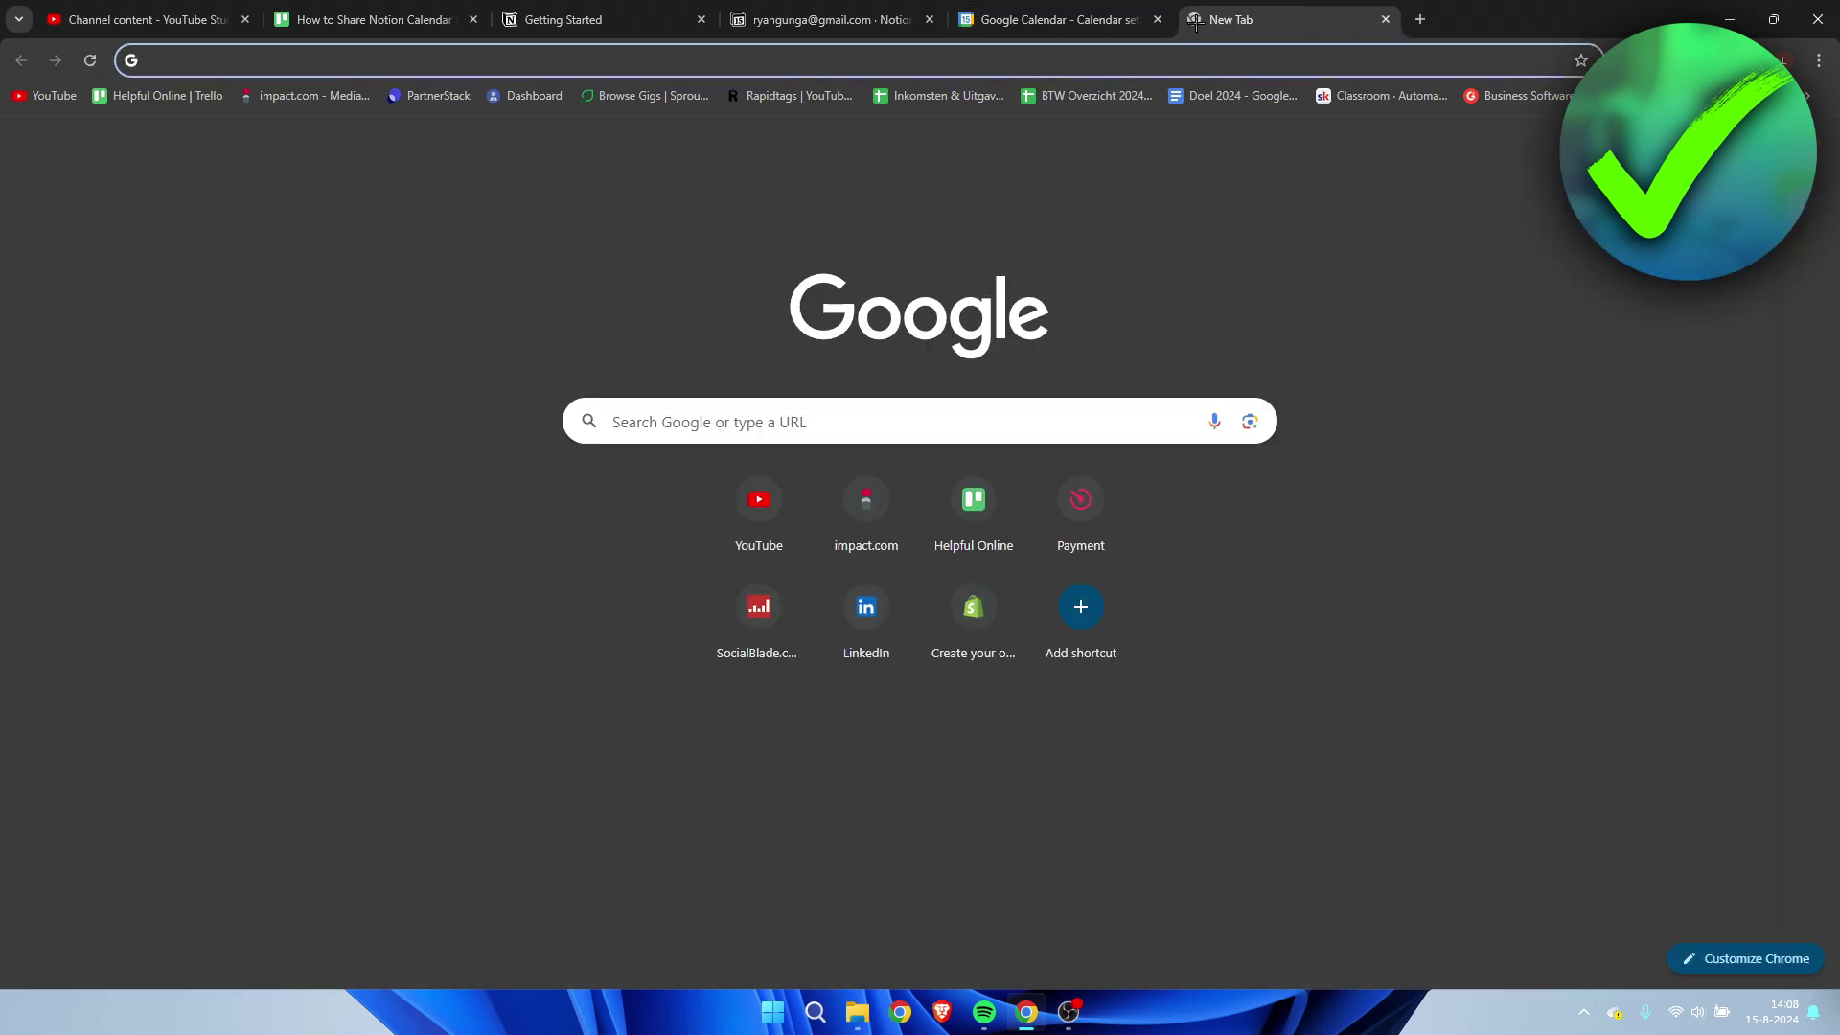
# Step: Load the pasted shareable calendar link, then return to the Notion Calendar tab
pyautogui.hotkey('ctrl', 'v')
pyautogui.press('Return')
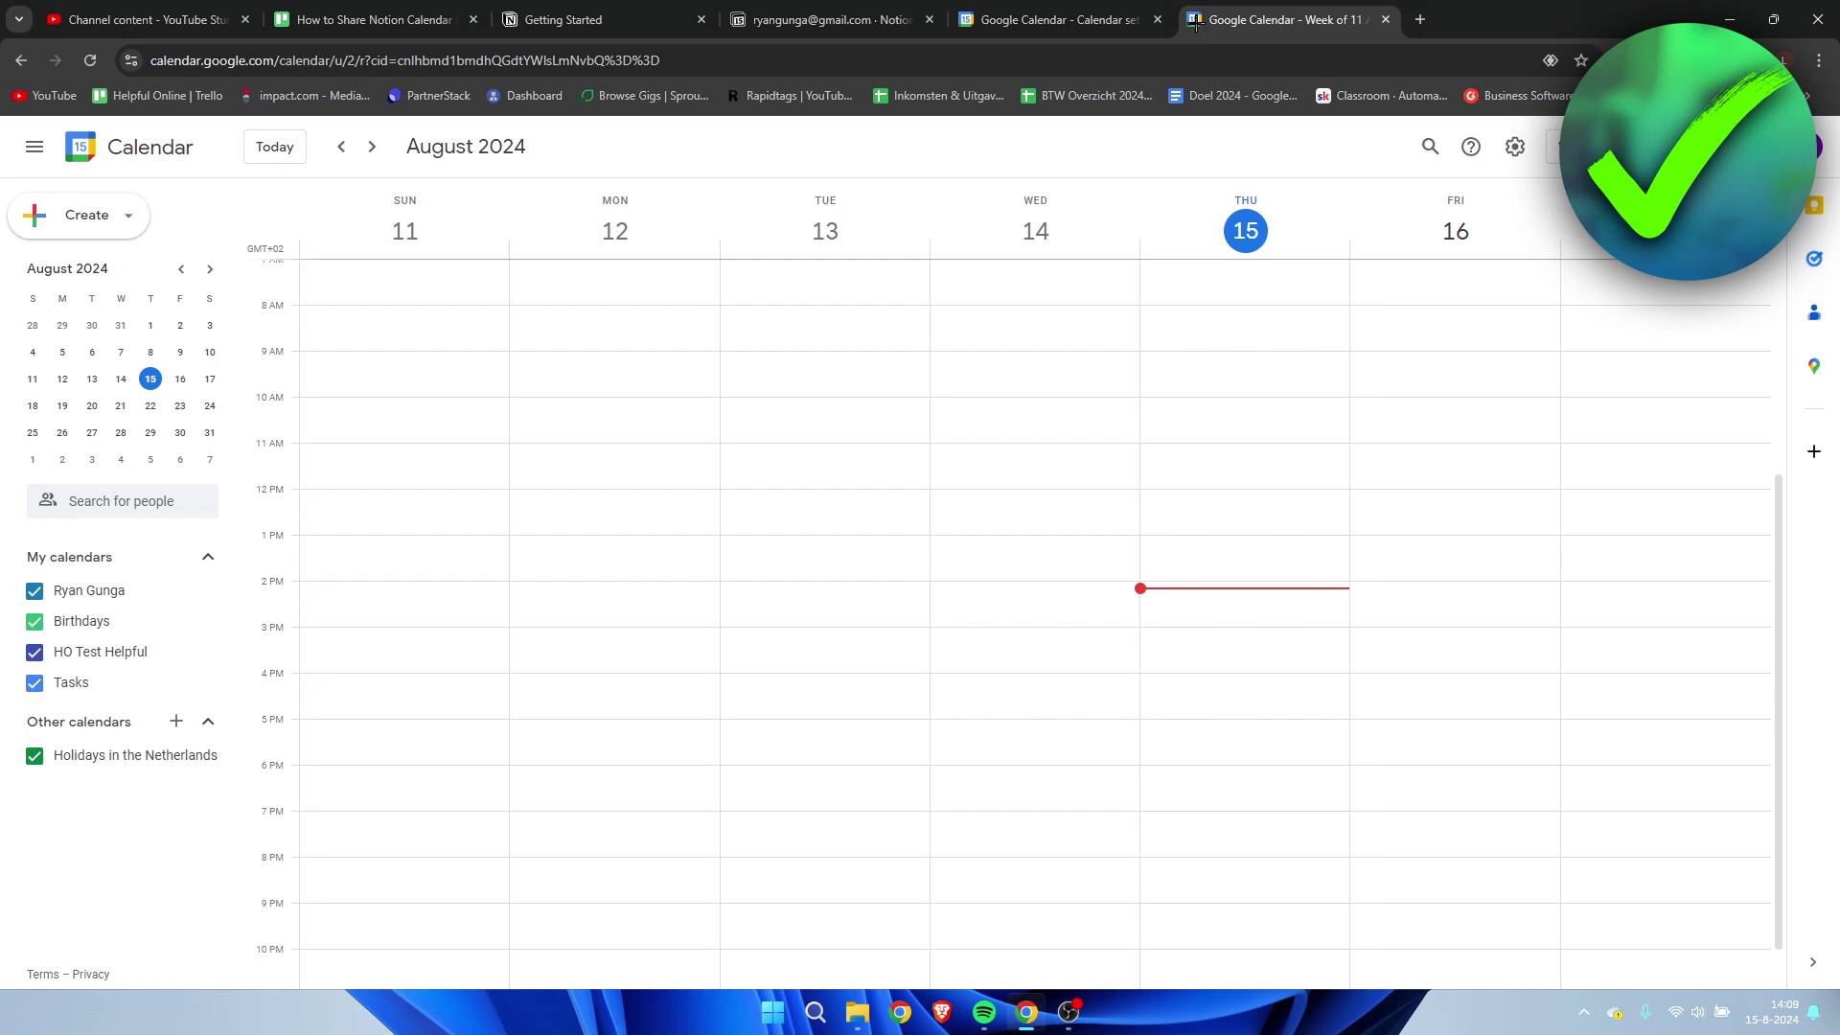
pyautogui.click(825, 19)
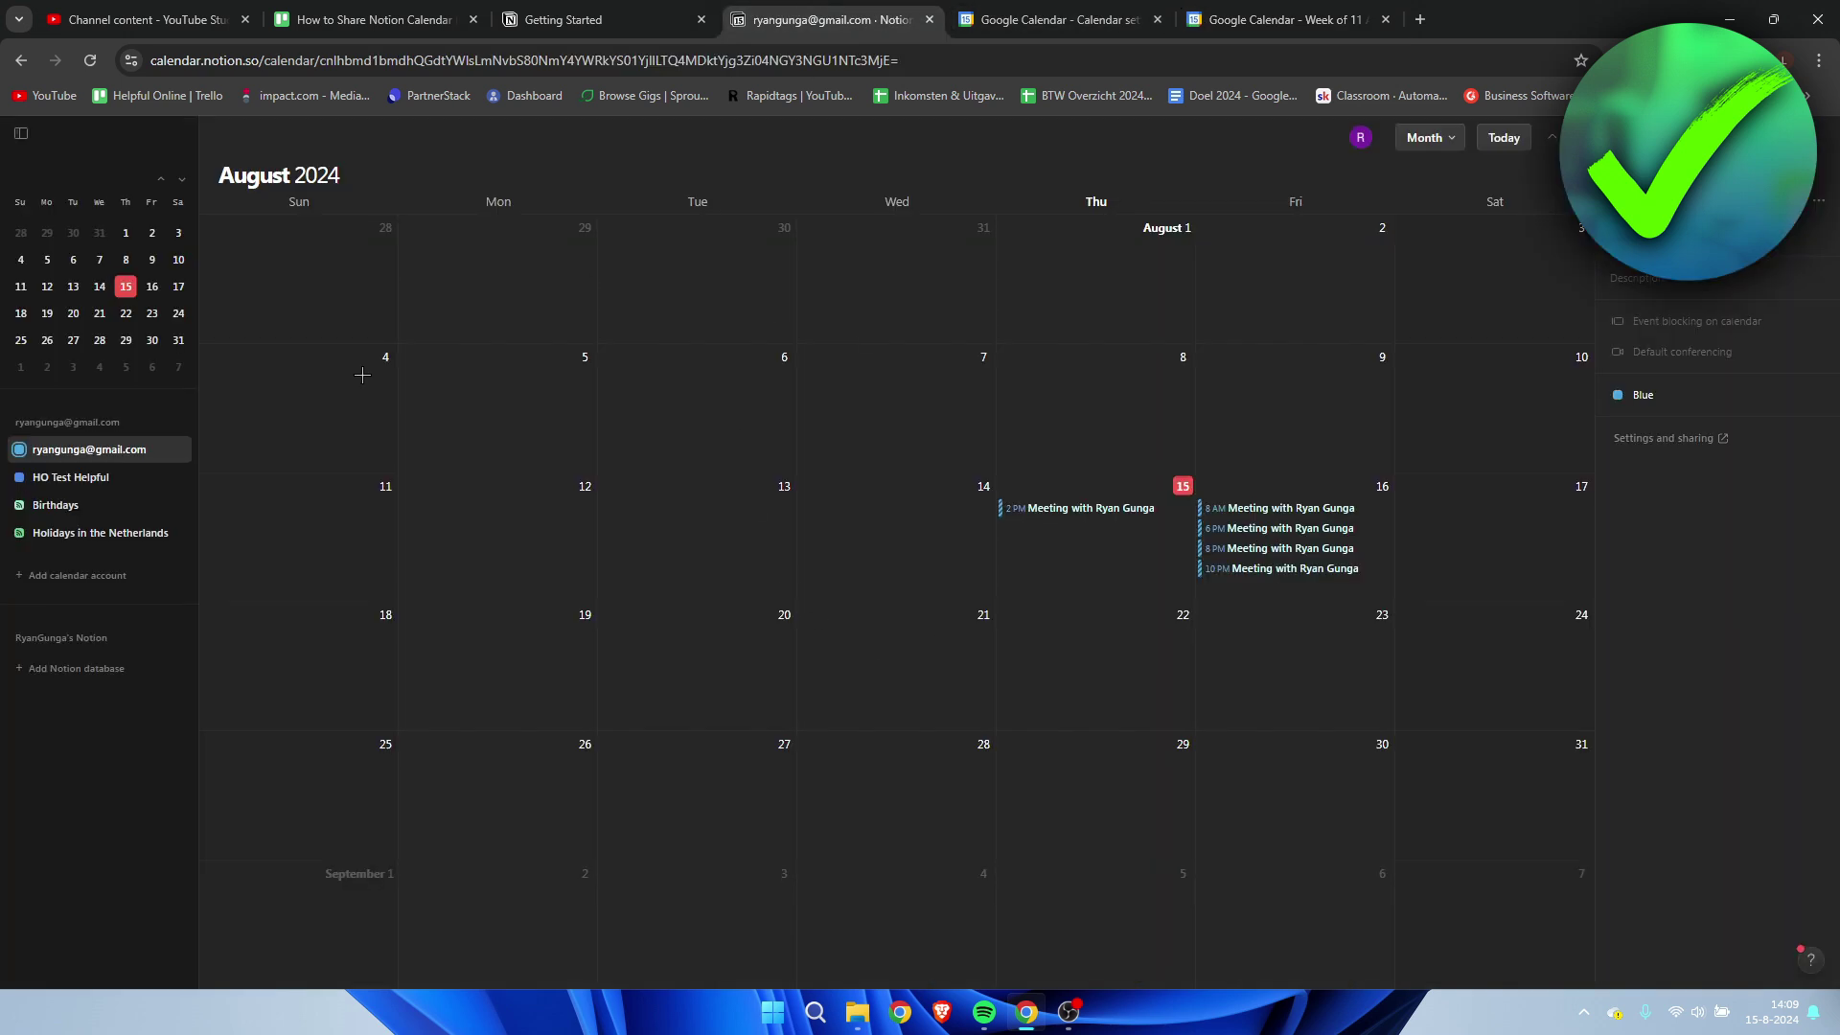